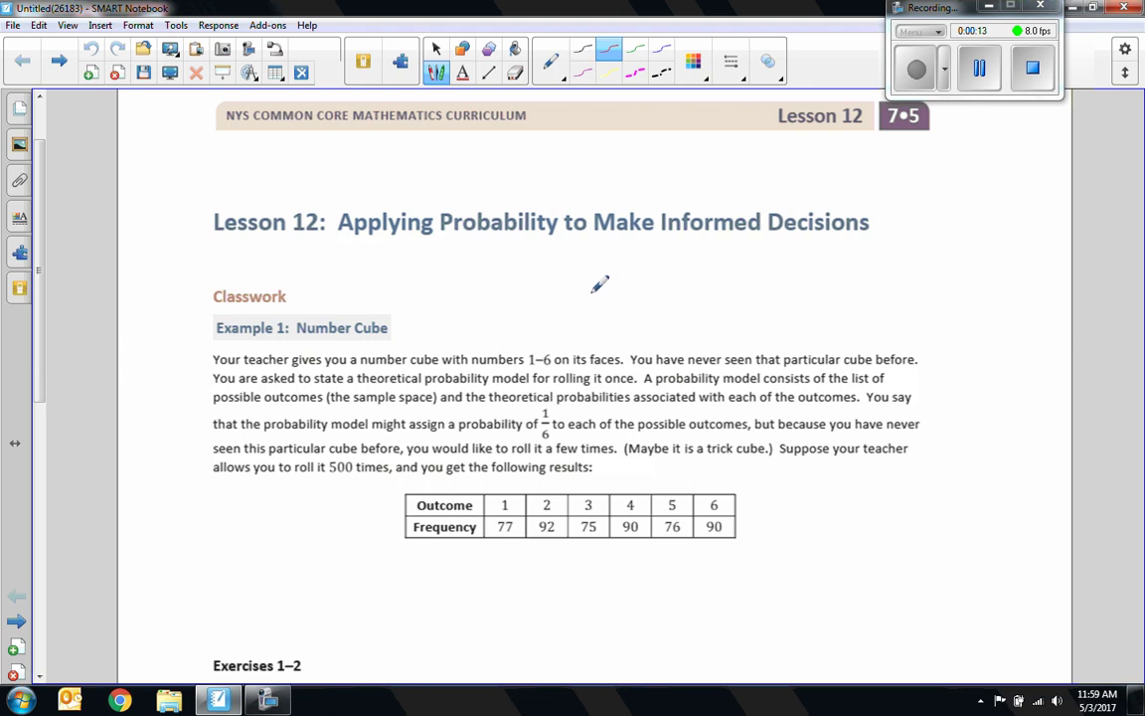
Scroll down and underline '1–6 on its faces' in red in the Example 1: Number Cube problem
left_click_drag(36, 313, 50, 452)
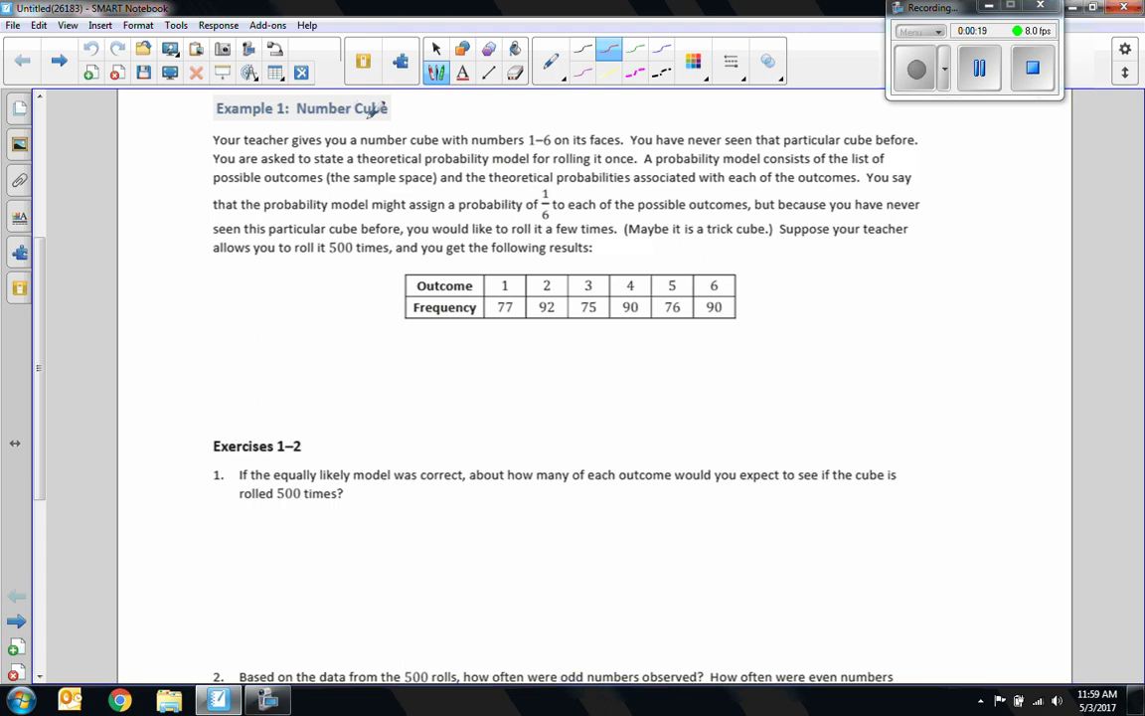
left_click_drag(527, 149, 622, 147)
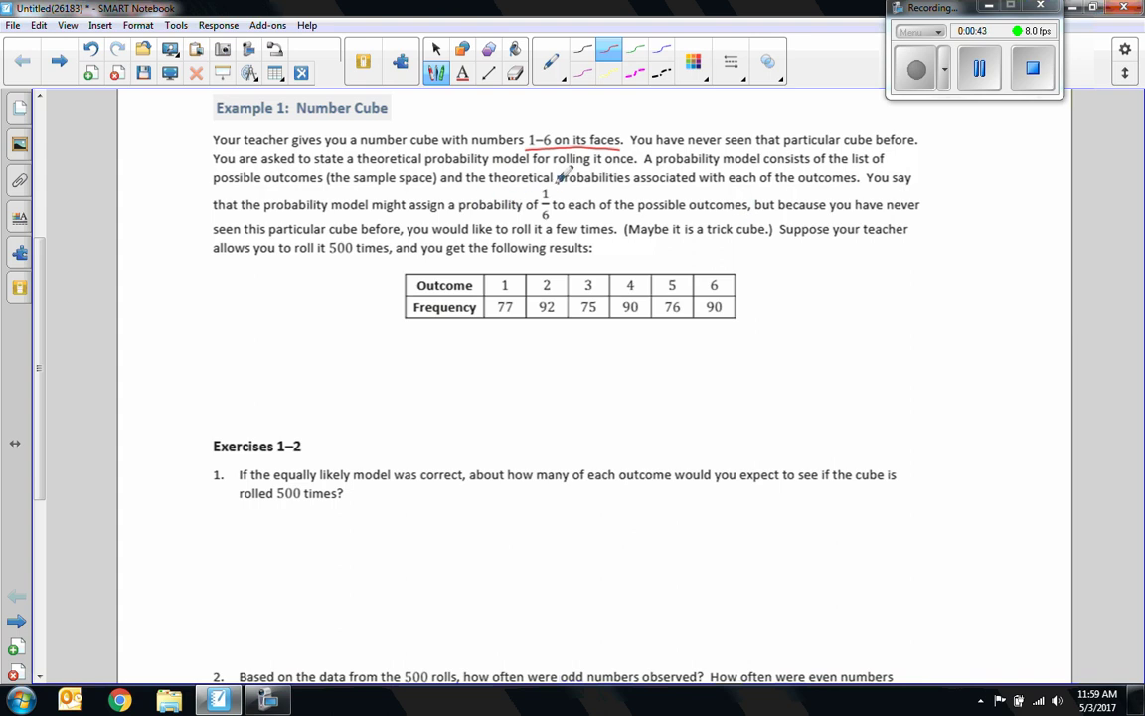
Circle 1/6, write '=500' beside the Frequency row, and write a 77 fraction under outcome 1
mouse_move(550, 187)
left_mouse_down()
mouse_move(559, 214)
mouse_move(555, 189)
left_mouse_up()
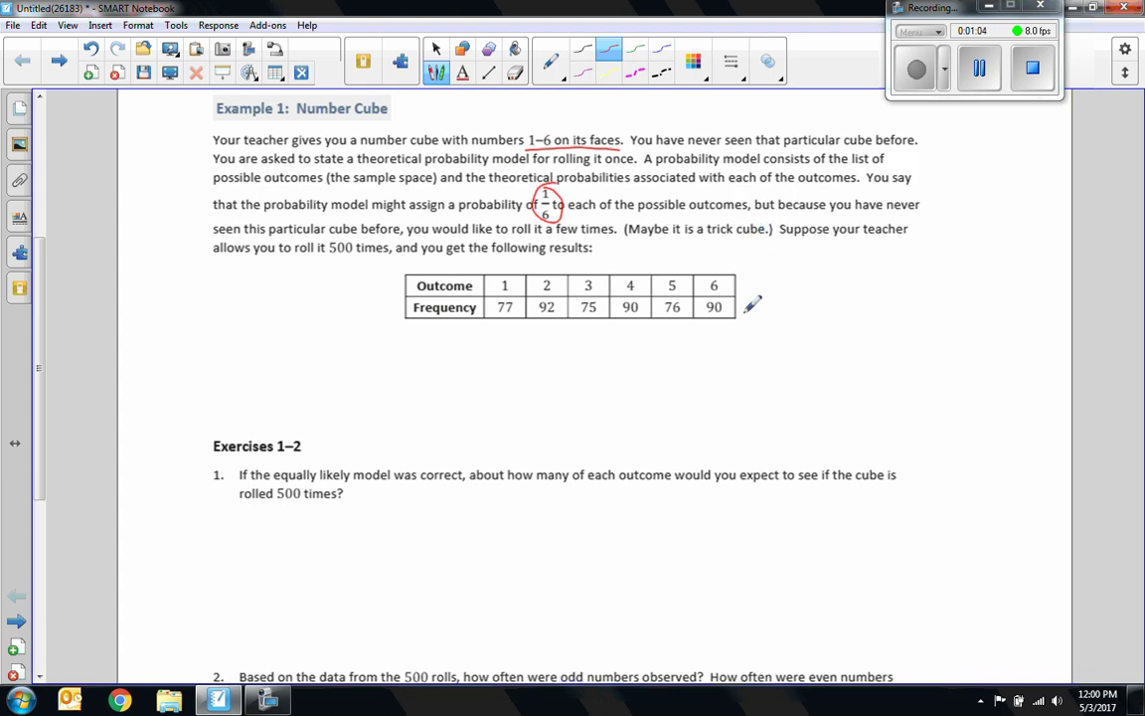
left_click_drag(750, 310, 782, 309)
left_click_drag(494, 329, 509, 340)
mouse_move(486, 351)
left_mouse_down()
mouse_move(523, 342)
mouse_move(497, 359)
mouse_move(516, 353)
left_mouse_up()
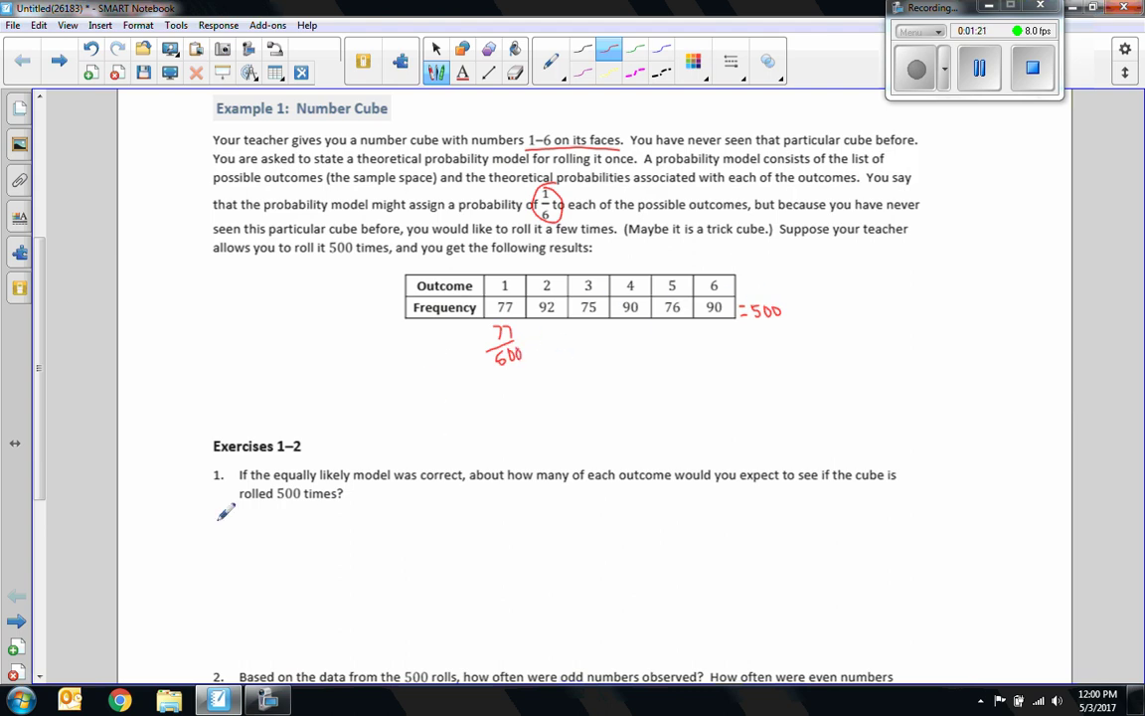
left_click_drag(35, 382, 46, 513)
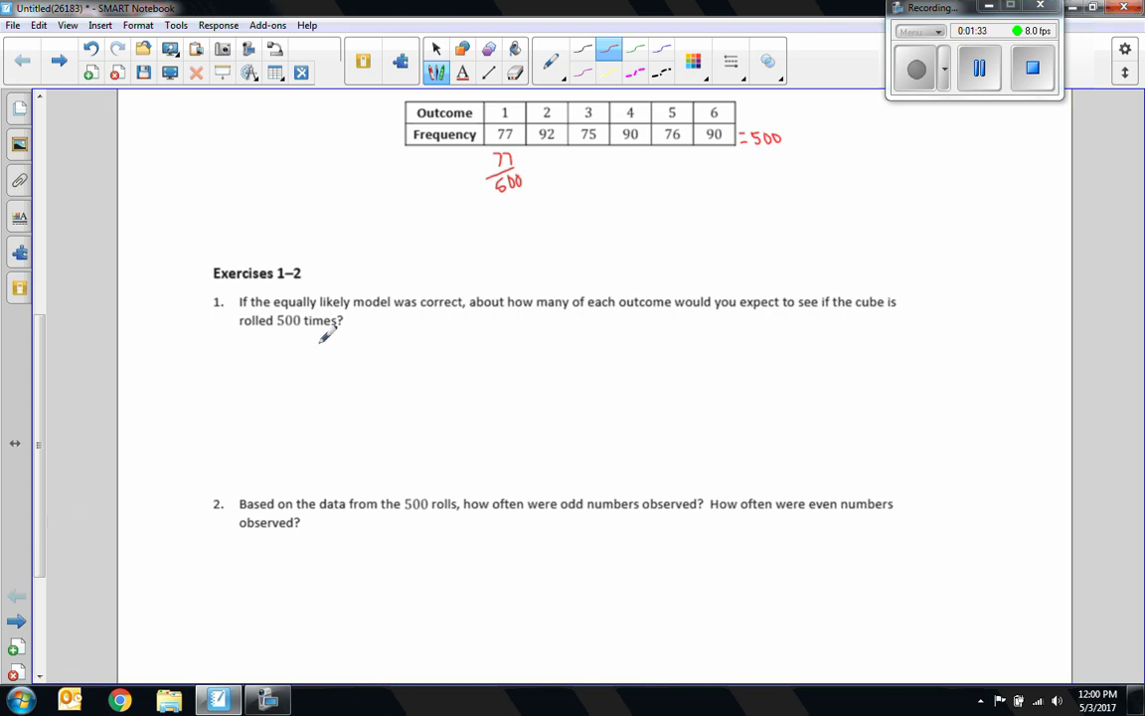
Handwrite the long division 500 ÷ 6 = 83.3 under question 1 and answer 'About 83'
left_click_drag(278, 362, 276, 378)
mouse_move(278, 361)
left_mouse_down()
mouse_move(303, 362)
mouse_move(256, 387)
mouse_move(314, 348)
left_mouse_up()
left_click_drag(242, 358, 241, 376)
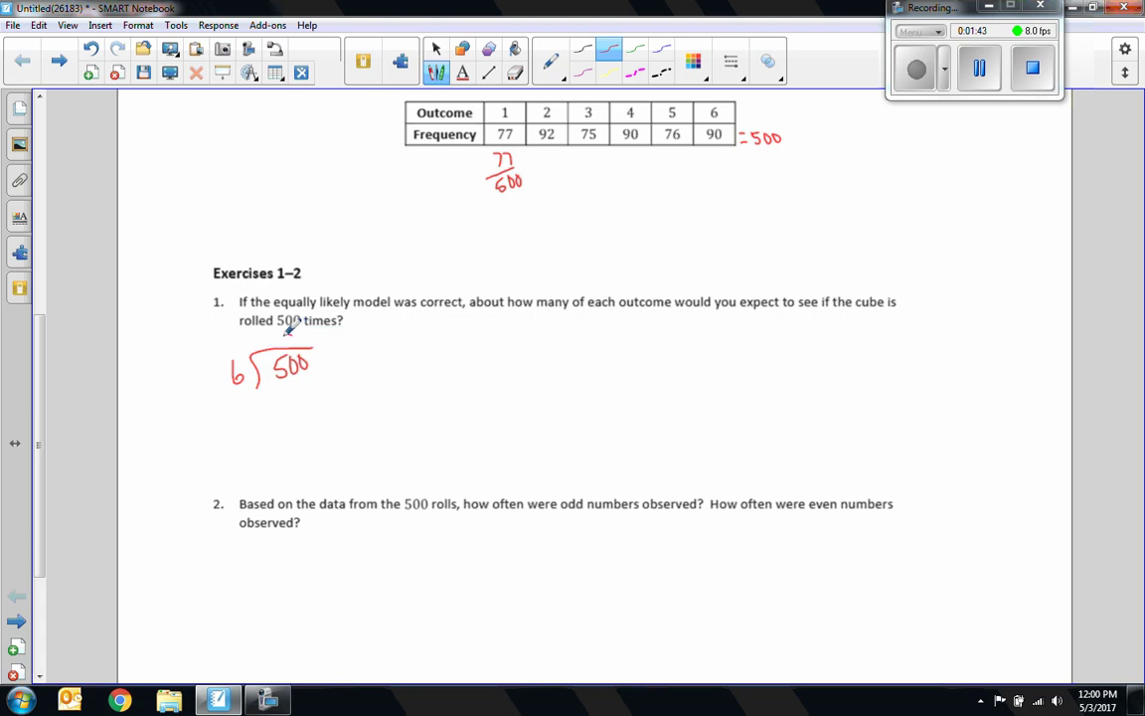
left_click_drag(294, 337, 292, 337)
mouse_move(284, 380)
left_mouse_down()
mouse_move(288, 391)
mouse_move(331, 394)
mouse_move(310, 407)
left_mouse_up()
left_click_drag(297, 335, 299, 346)
mouse_move(306, 409)
left_mouse_down()
mouse_move(316, 422)
mouse_move(300, 424)
left_mouse_up()
left_click_drag(308, 434, 334, 433)
left_click_drag(318, 330, 323, 338)
mouse_move(394, 353)
left_mouse_down()
mouse_move(402, 338)
mouse_move(410, 350)
mouse_move(463, 330)
mouse_move(450, 327)
mouse_move(461, 345)
mouse_move(502, 336)
mouse_move(505, 347)
left_mouse_up()
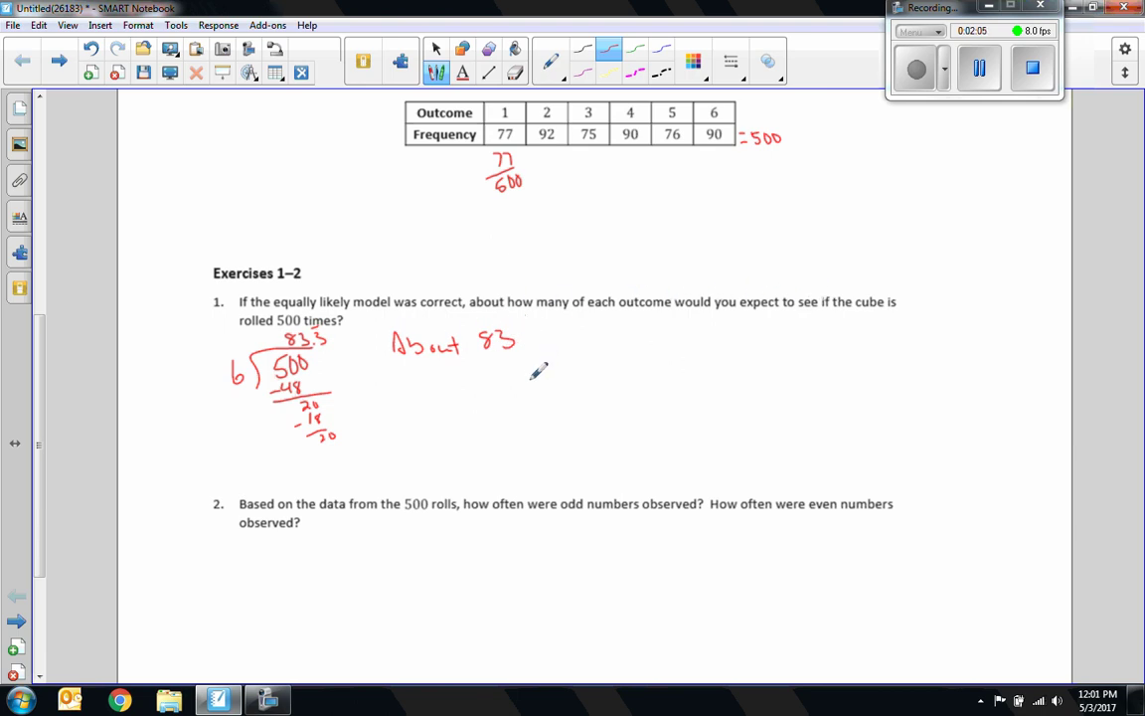
left_click_drag(37, 389, 114, 483)
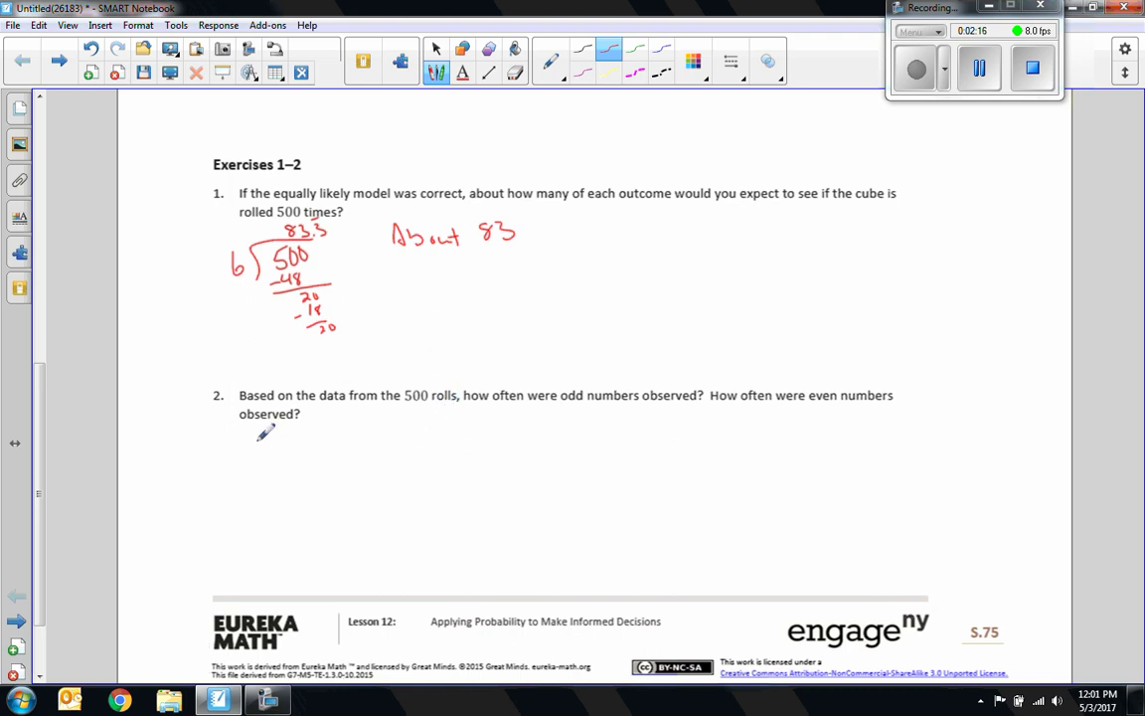
Scroll back up and erase the 77 fraction below the table
scroll(47, 427, "up", 5)
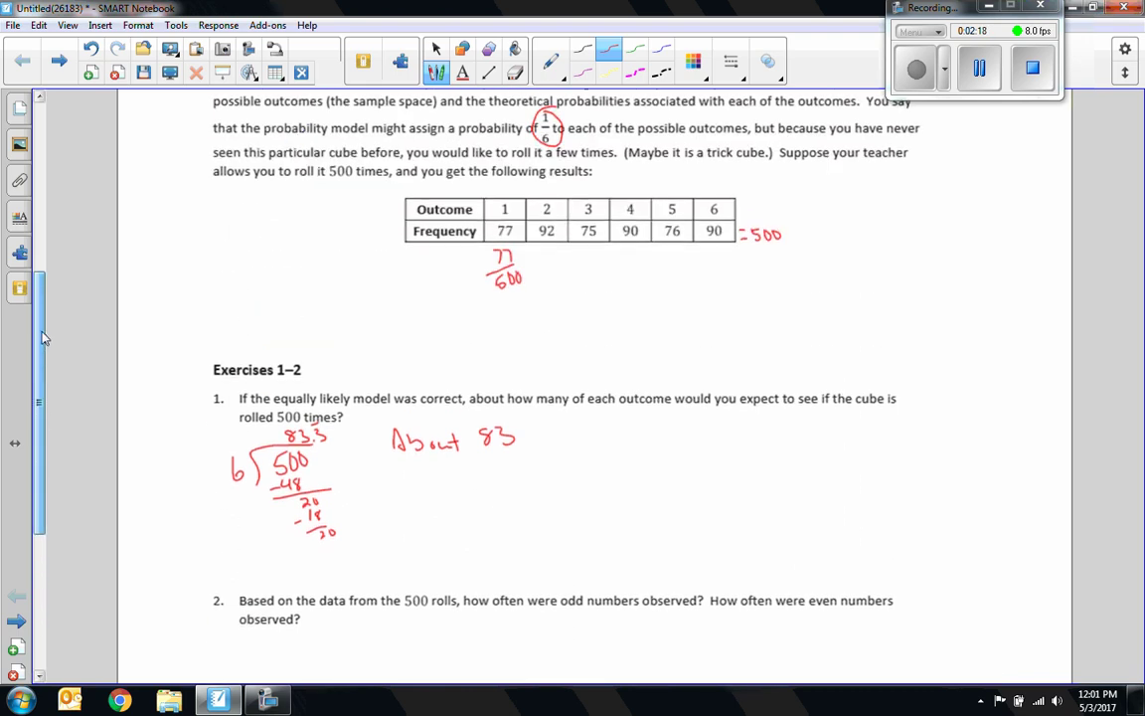
left_click(515, 72)
left_click_drag(502, 259, 505, 283)
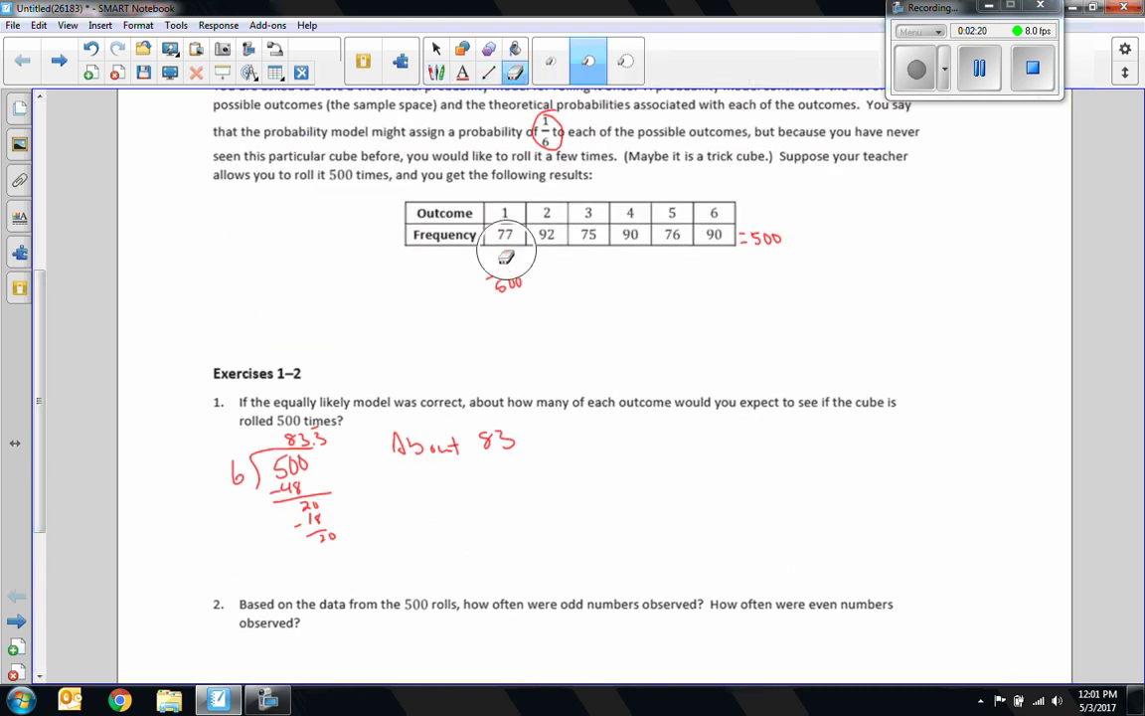
Circle the odd outcome columns 1, 3 and 5 in red
left_click(436, 72)
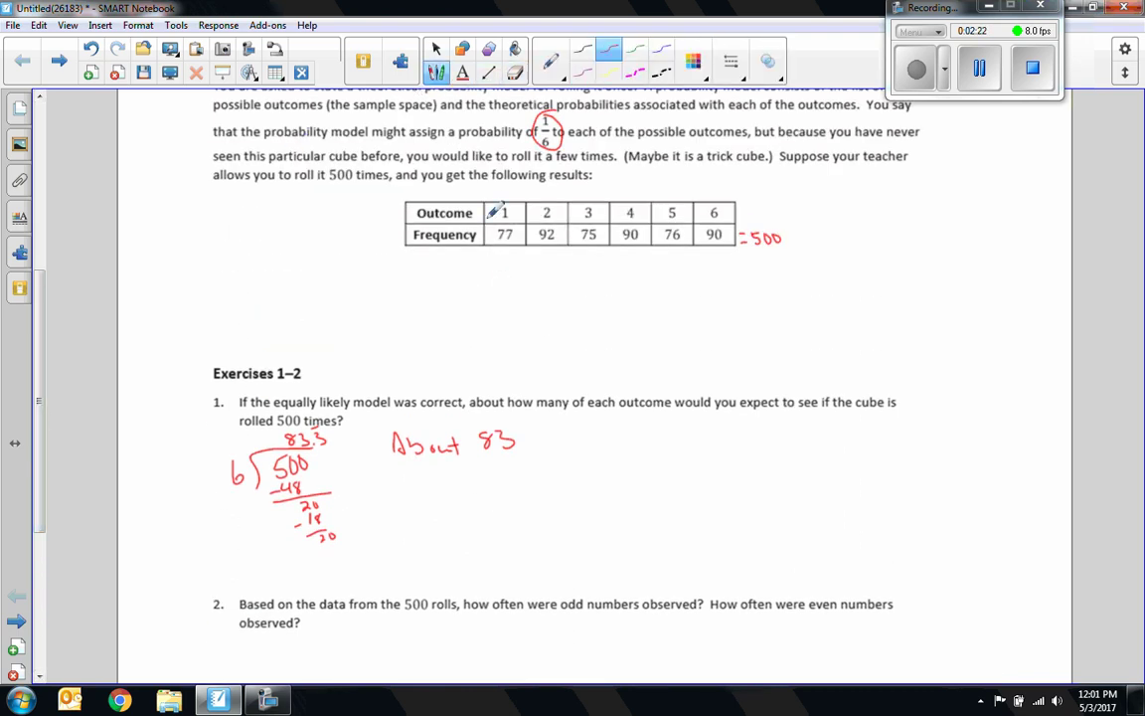
mouse_move(485, 201)
left_mouse_down()
mouse_move(485, 252)
mouse_move(489, 201)
left_mouse_up()
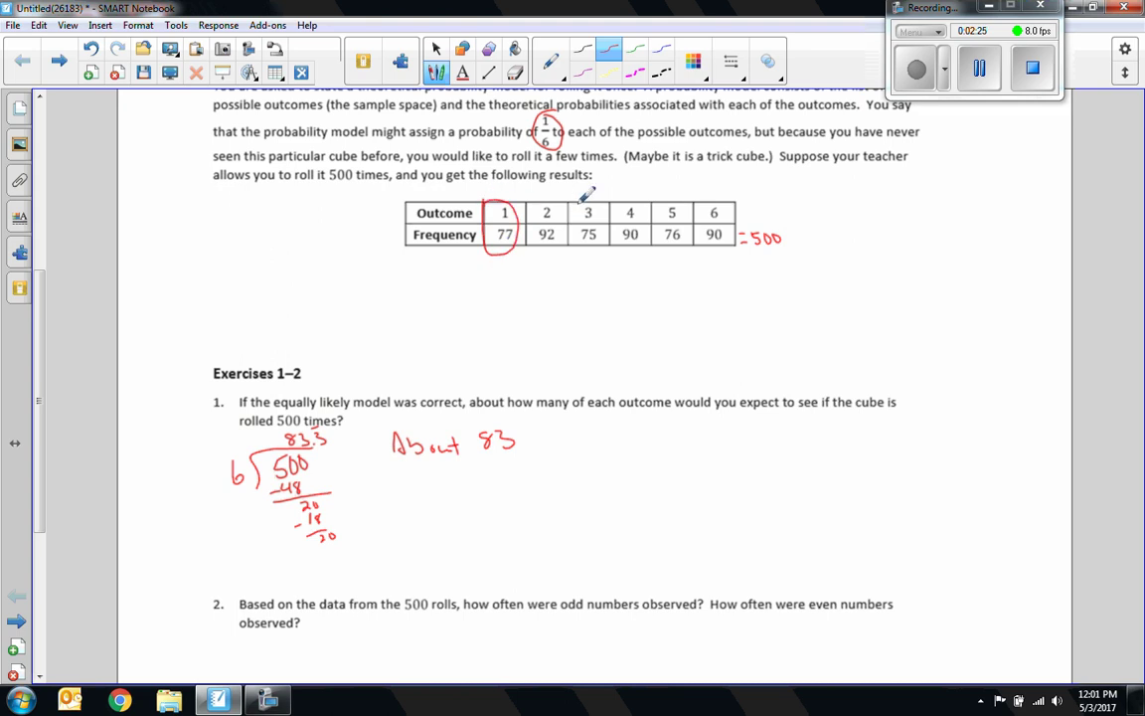
left_click_drag(579, 197, 604, 239)
mouse_move(676, 189)
left_mouse_down()
mouse_move(666, 244)
mouse_move(690, 211)
left_mouse_up()
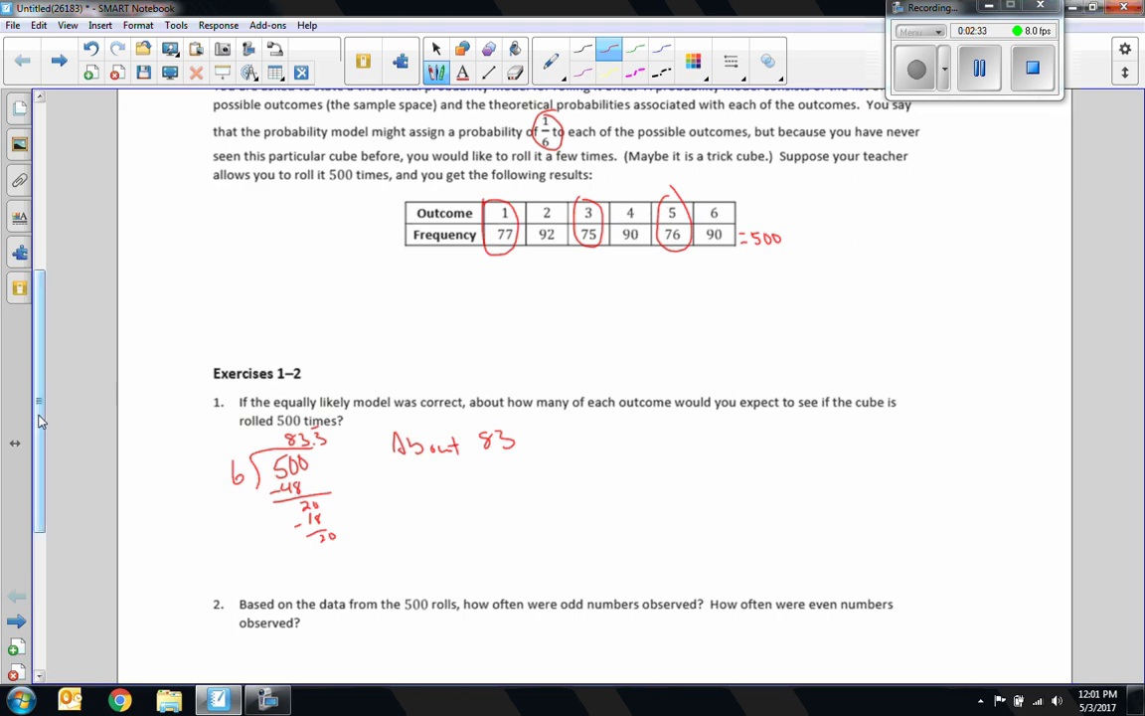
scroll(40, 421, "down", 1)
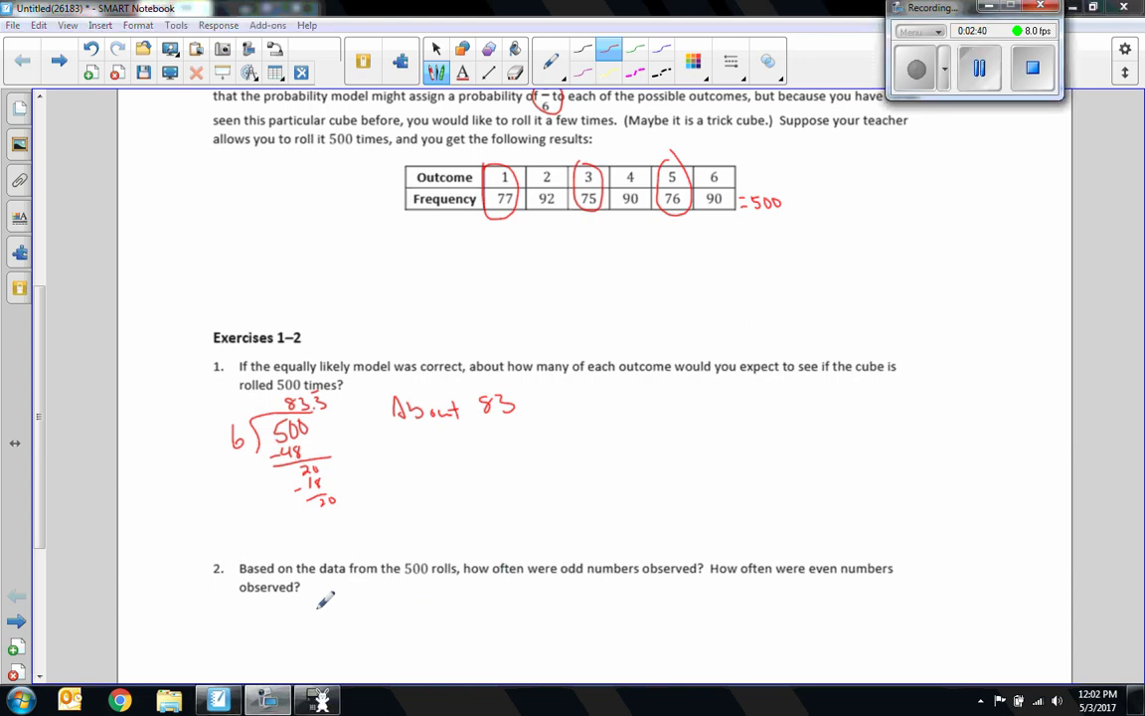
Write '288 times for odd' and '272 times for even' under question 2
mouse_move(320, 600)
left_mouse_down()
mouse_move(339, 616)
mouse_move(354, 596)
mouse_move(388, 614)
left_mouse_up()
mouse_move(399, 601)
left_mouse_down()
mouse_move(398, 613)
mouse_move(441, 609)
left_mouse_up()
left_click_drag(453, 596, 447, 609)
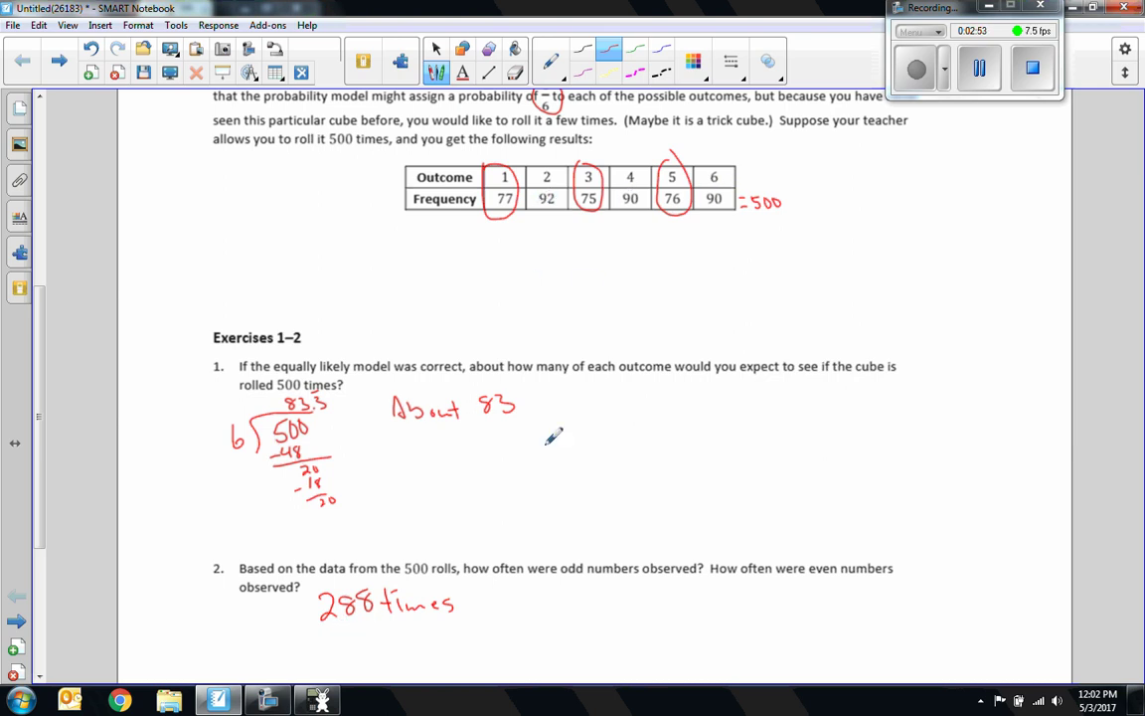
mouse_move(328, 633)
left_mouse_down()
mouse_move(348, 649)
mouse_move(455, 644)
left_mouse_up()
mouse_move(470, 597)
left_mouse_down()
mouse_move(483, 608)
mouse_move(555, 603)
mouse_move(565, 586)
left_mouse_up()
mouse_move(479, 645)
left_mouse_down()
mouse_move(488, 627)
mouse_move(501, 638)
mouse_move(582, 636)
left_mouse_up()
left_click(532, 641)
left_click_drag(560, 587, 562, 603)
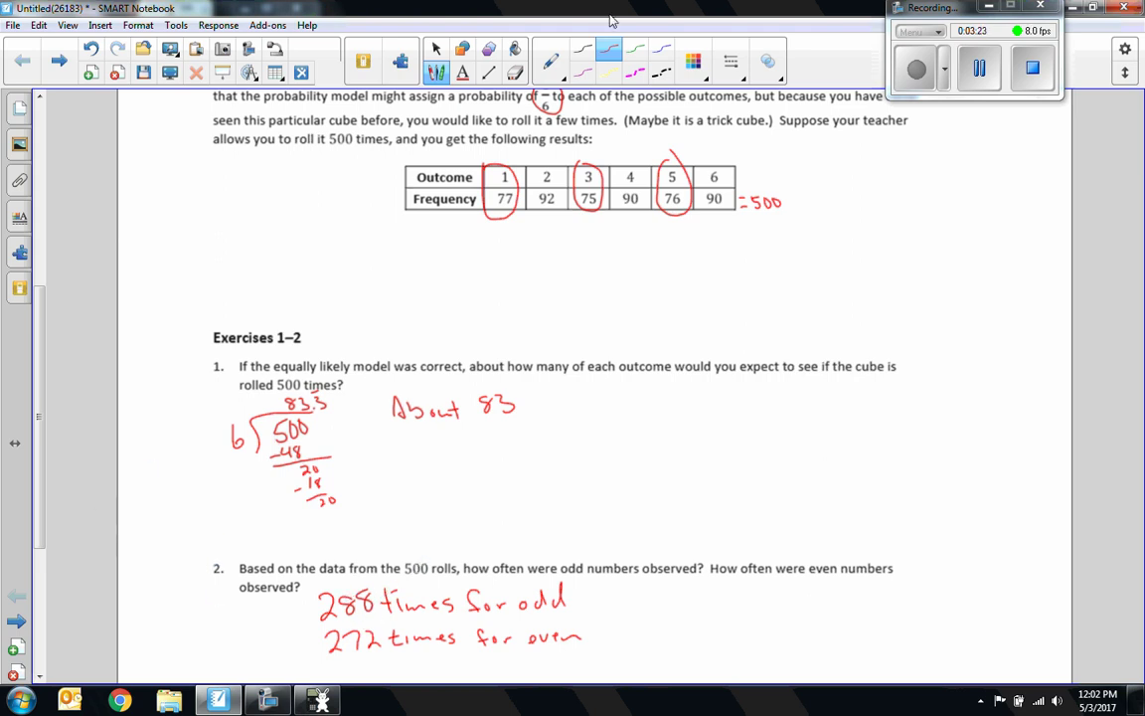
Correct the odd count from 288 to 228
left_click(515, 73)
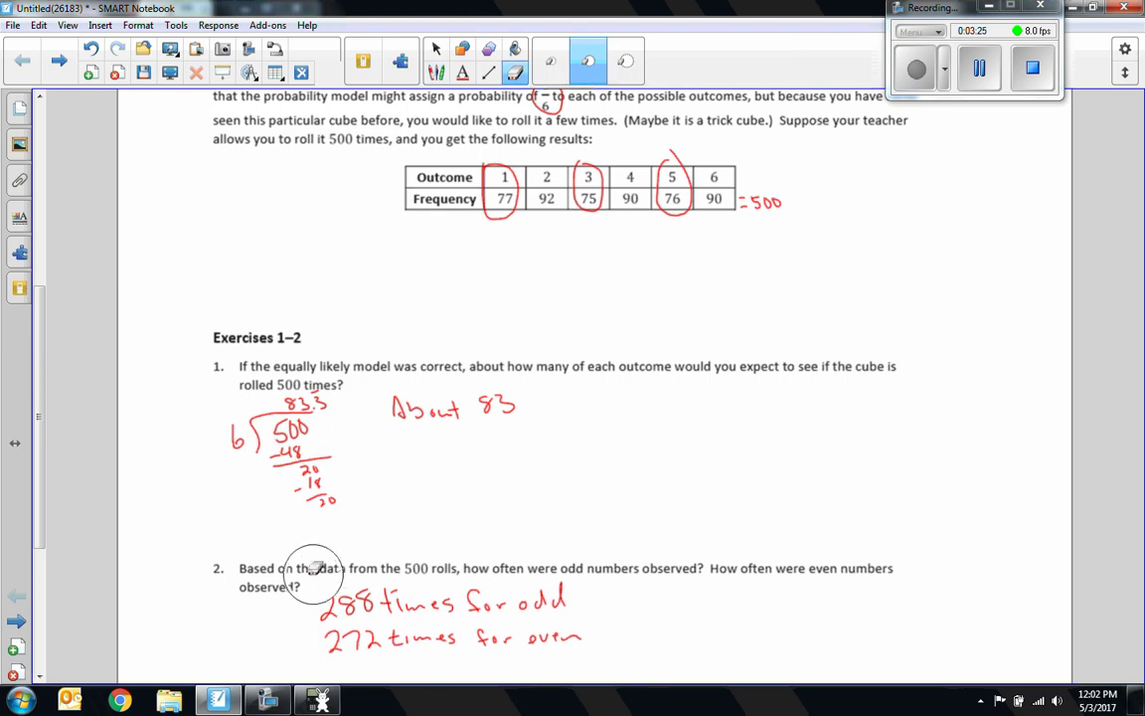
left_click_drag(313, 577, 338, 593)
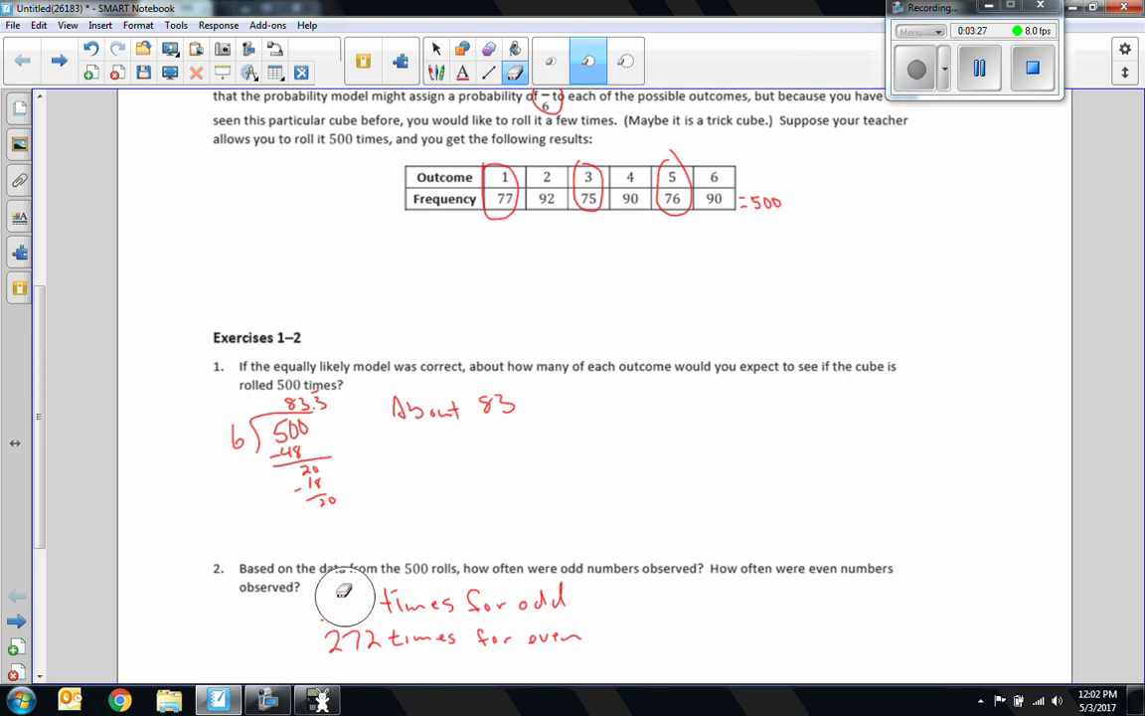
left_click(436, 73)
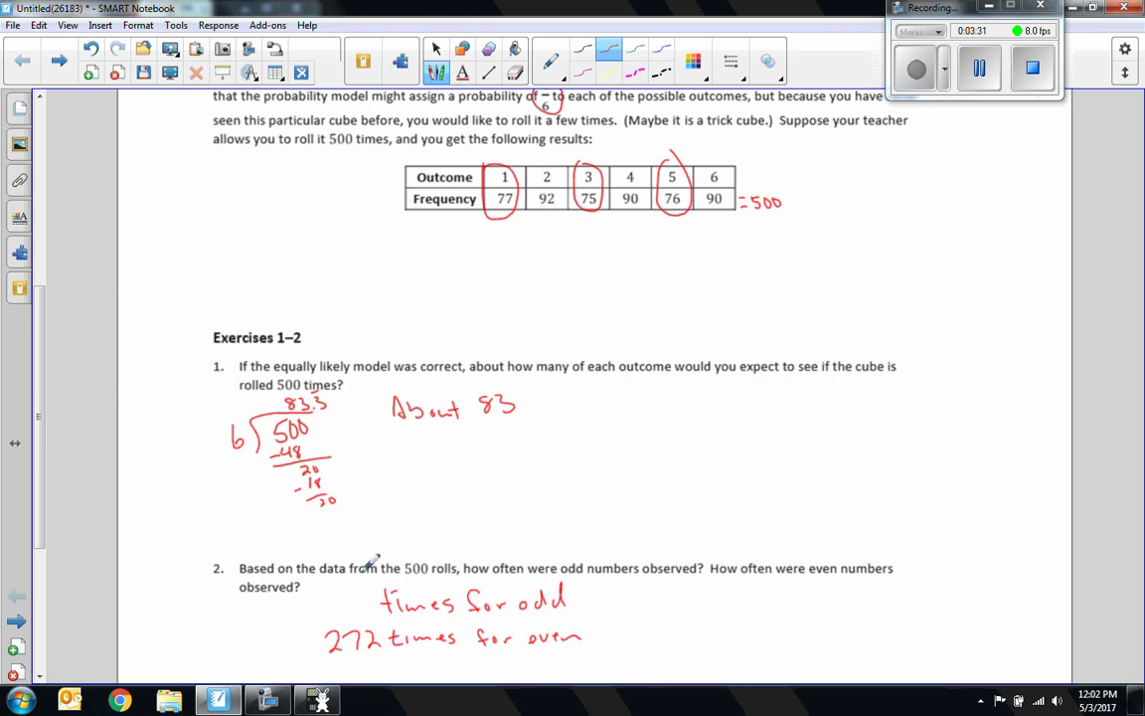
mouse_move(326, 595)
left_mouse_down()
mouse_move(342, 614)
mouse_move(364, 613)
mouse_move(373, 595)
left_mouse_up()
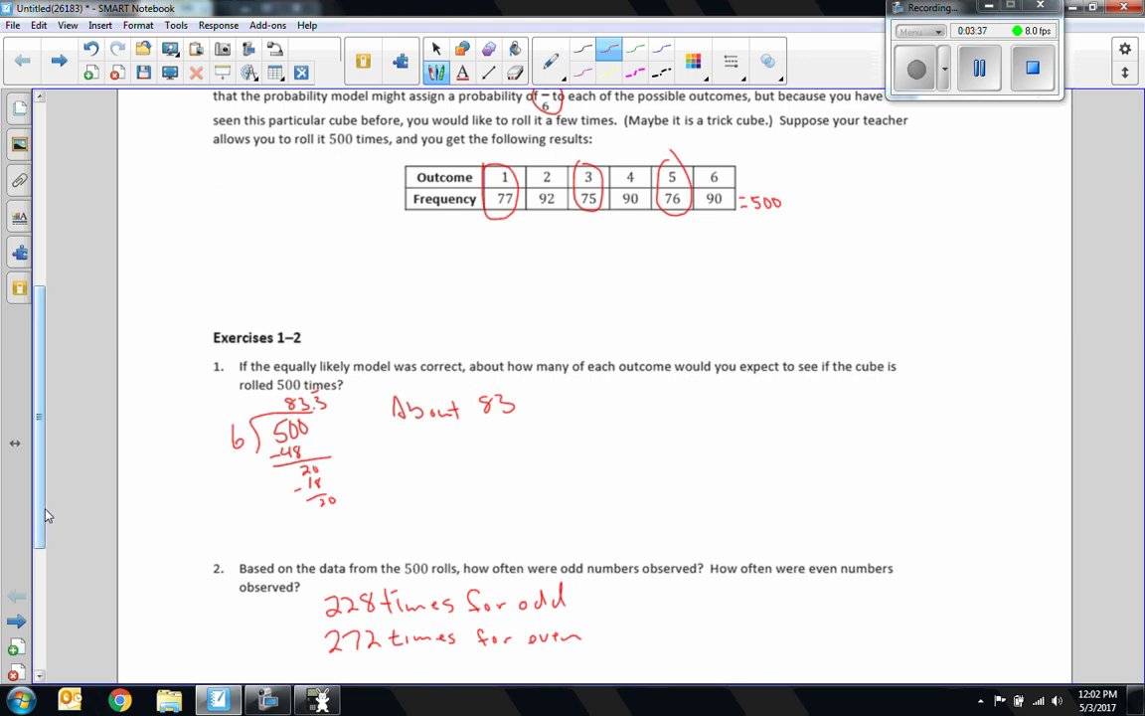
Underline the counts, write the total 500, and move to the Example 2 page
scroll(40, 500, "down", 3)
mouse_move(313, 487)
left_mouse_down()
mouse_move(397, 481)
mouse_move(326, 517)
mouse_move(348, 498)
left_mouse_up()
left_click_drag(372, 498, 370, 498)
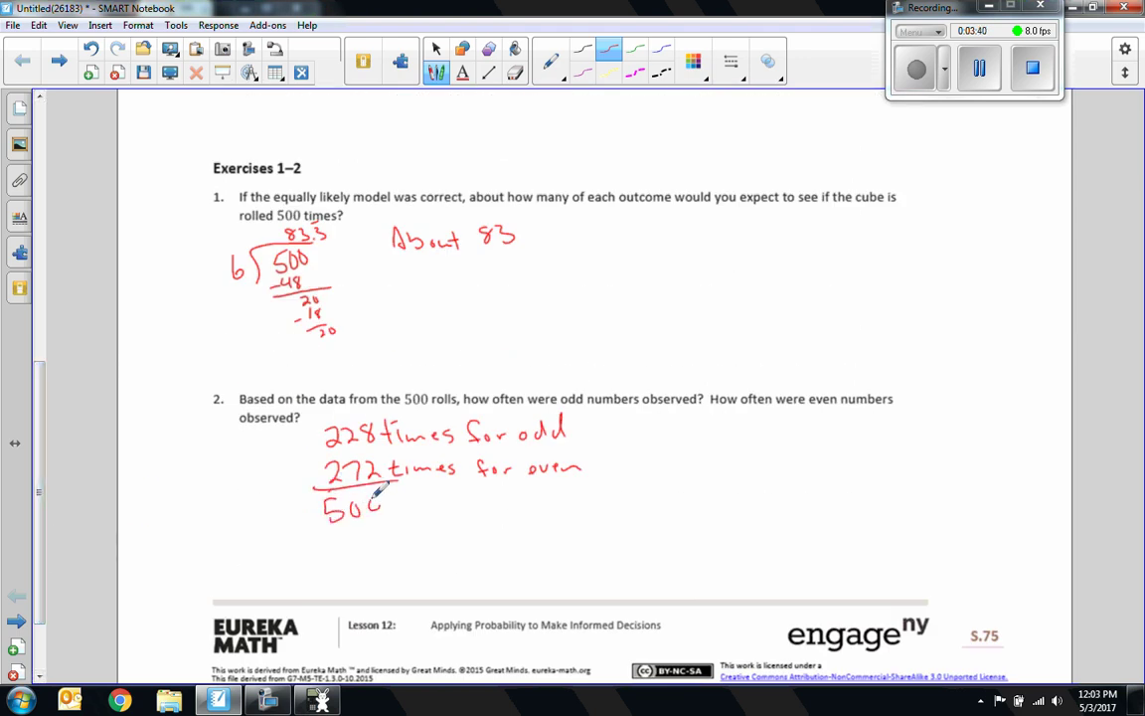
left_click(15, 622)
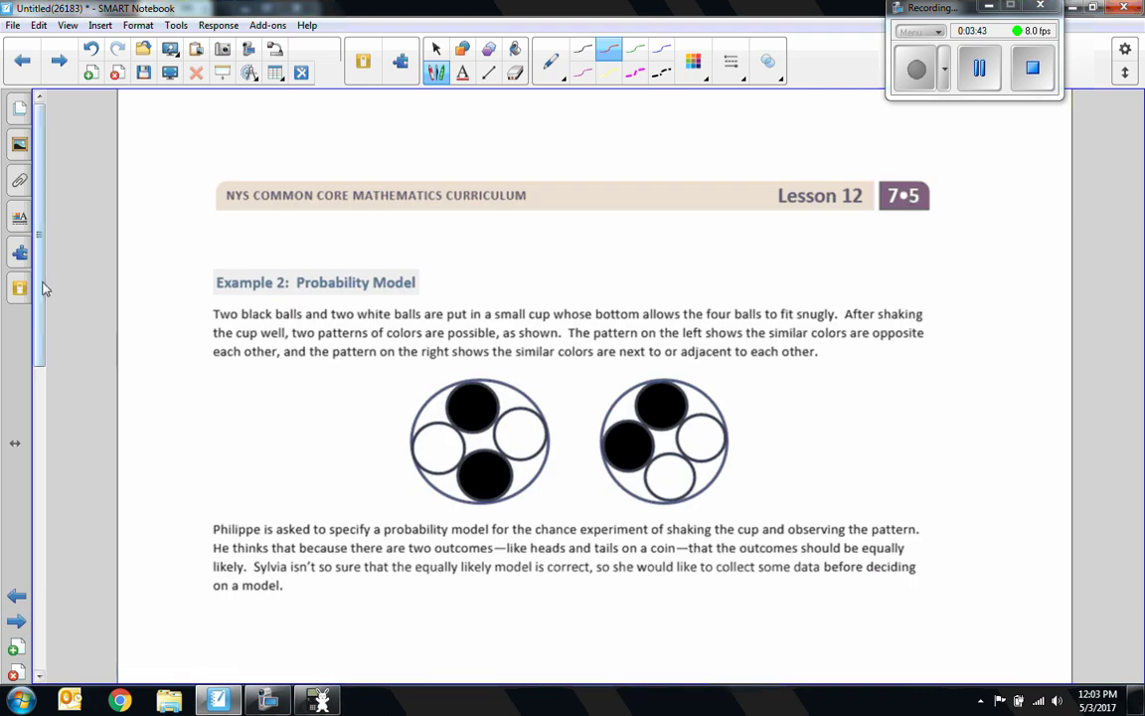
scroll(45, 288, "down", 3)
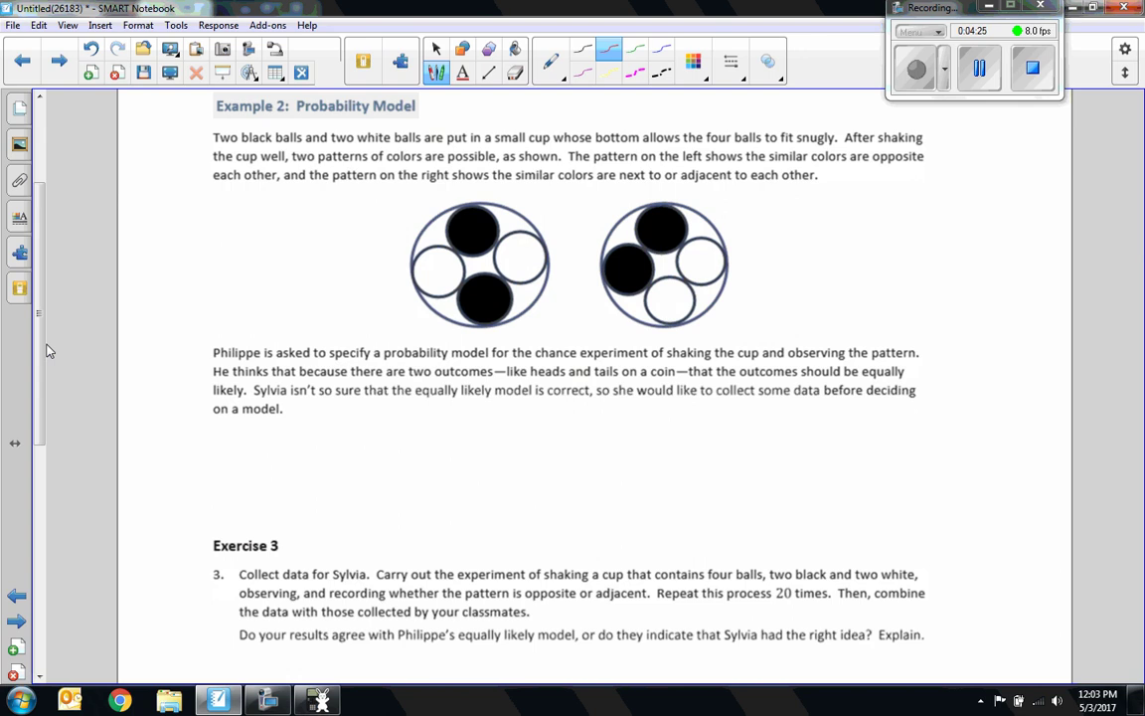
Scroll the Example 2 page and bring the Wabbitemu TI-84 calculator to the front
left_click_drag(32, 304, 40, 342)
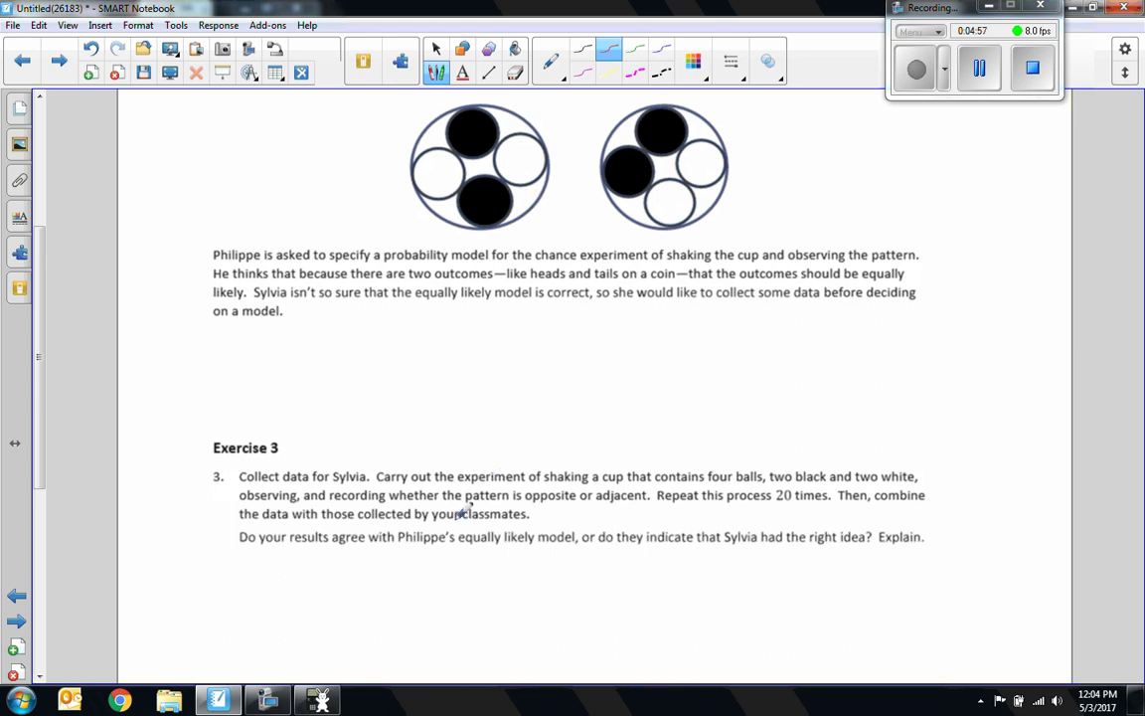
left_click(318, 700)
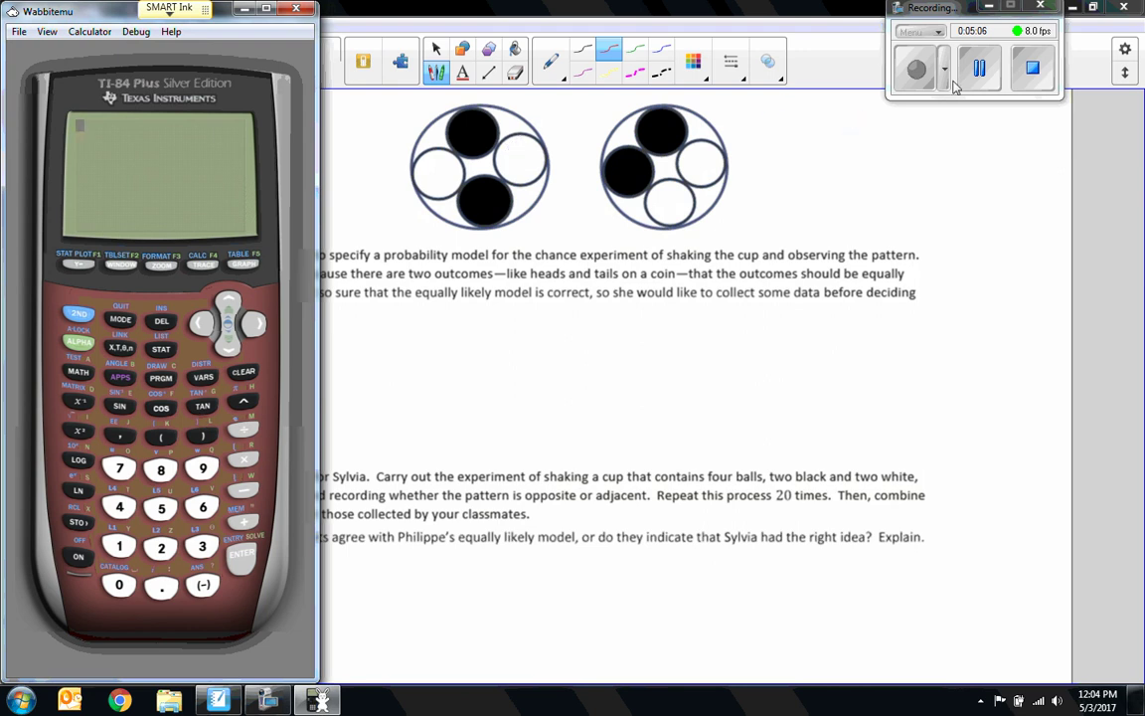
Evaluate randInt(1,2) on the TI-84 emulator, which returns 2
left_click(982, 67)
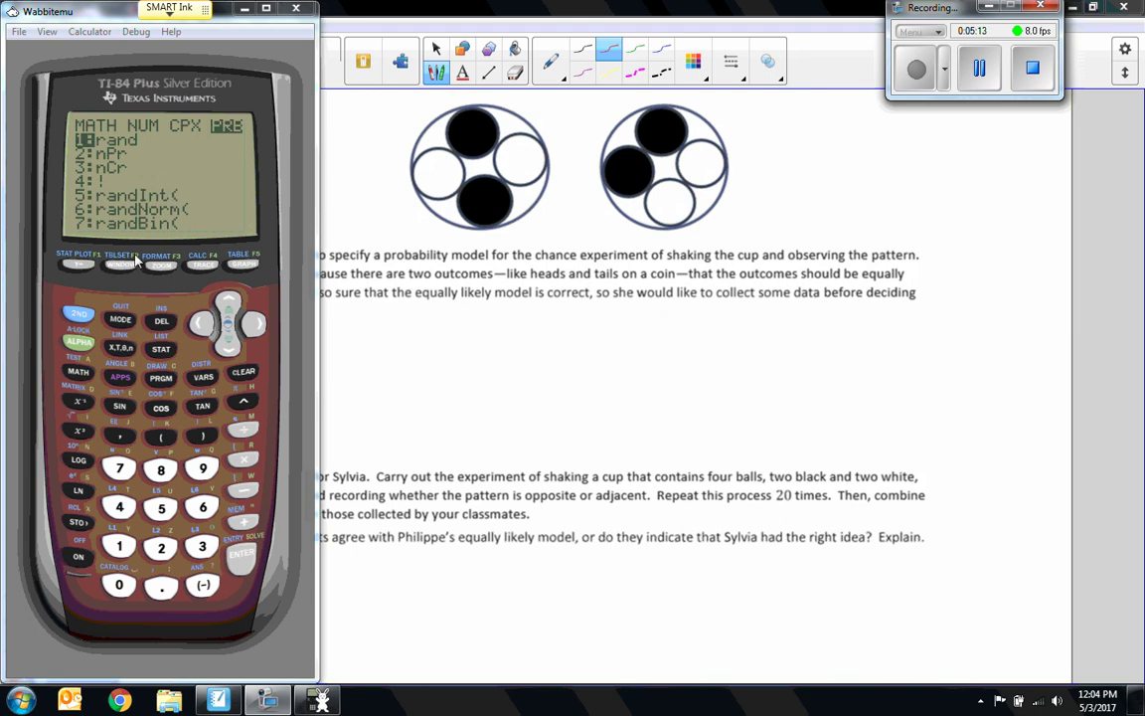
left_click(161, 506)
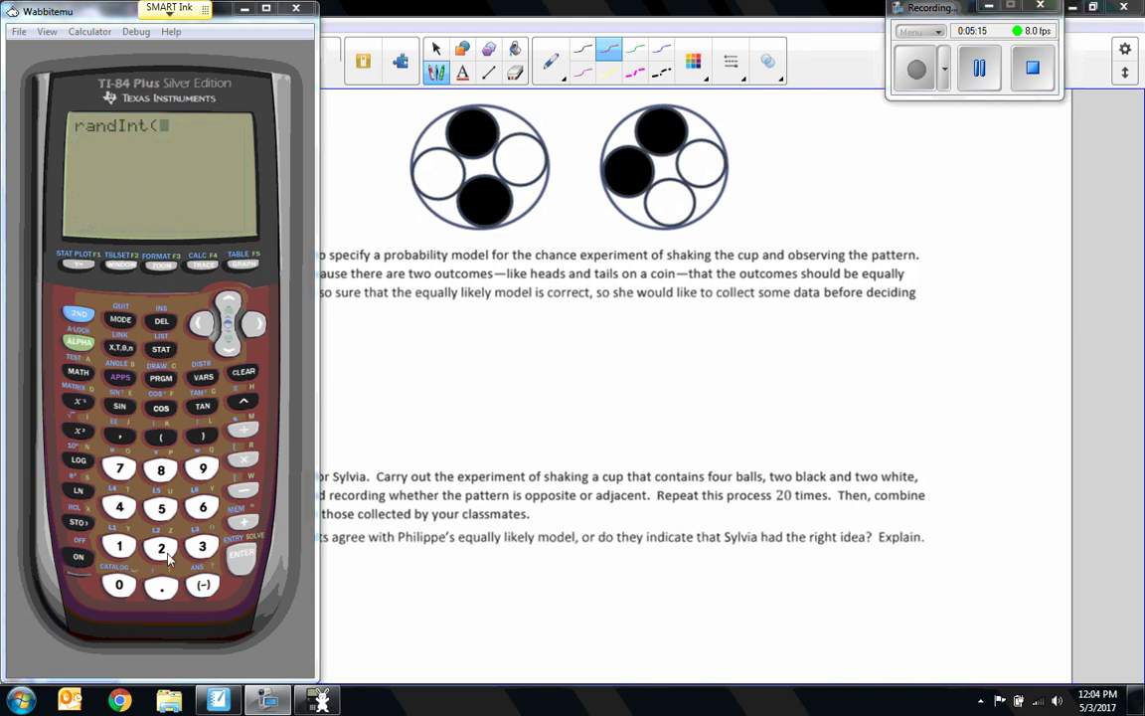
left_click(119, 546)
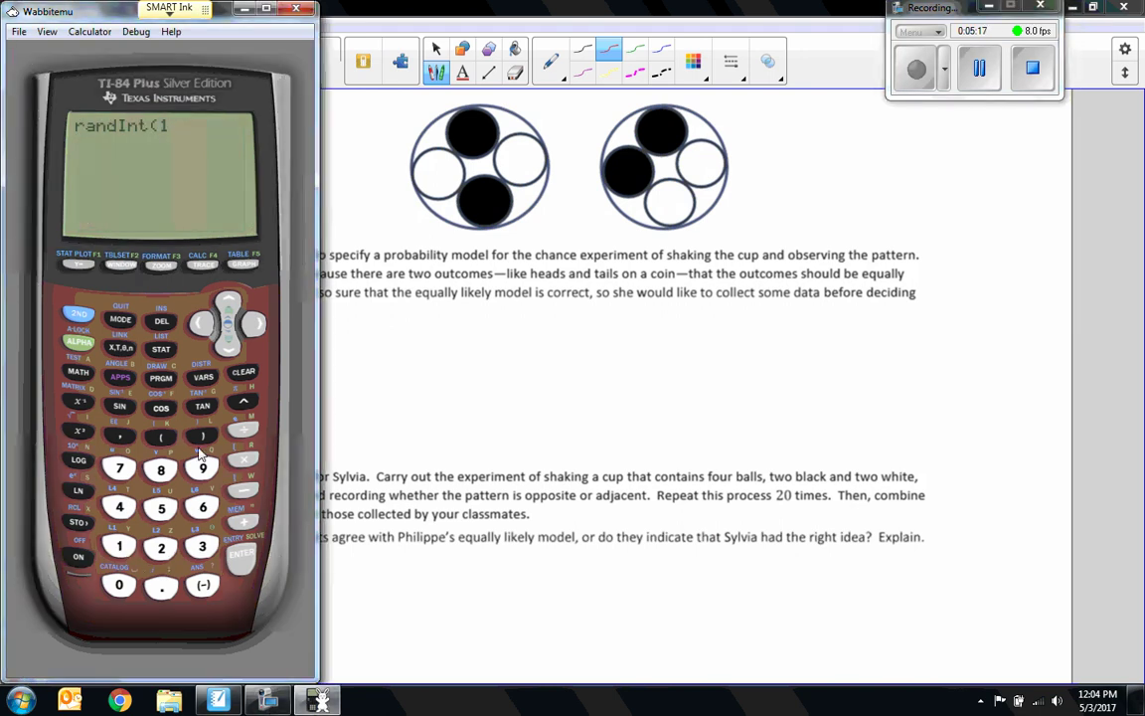
left_click(120, 435)
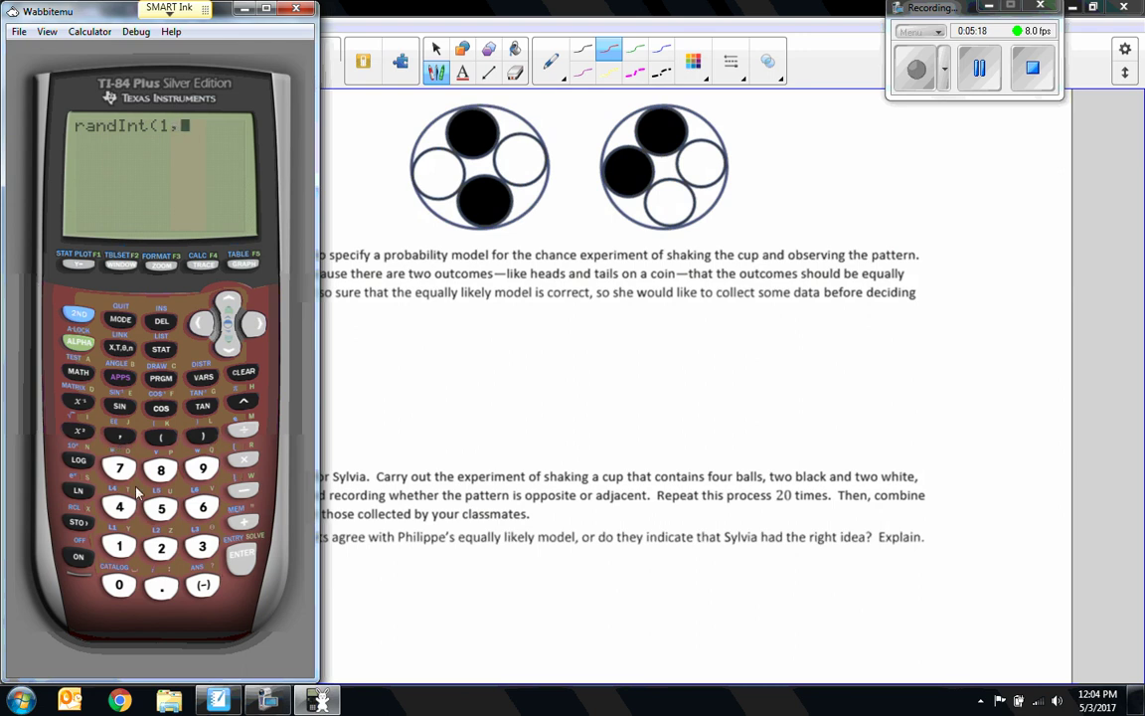
left_click(161, 546)
left_click(202, 435)
left_click(247, 563)
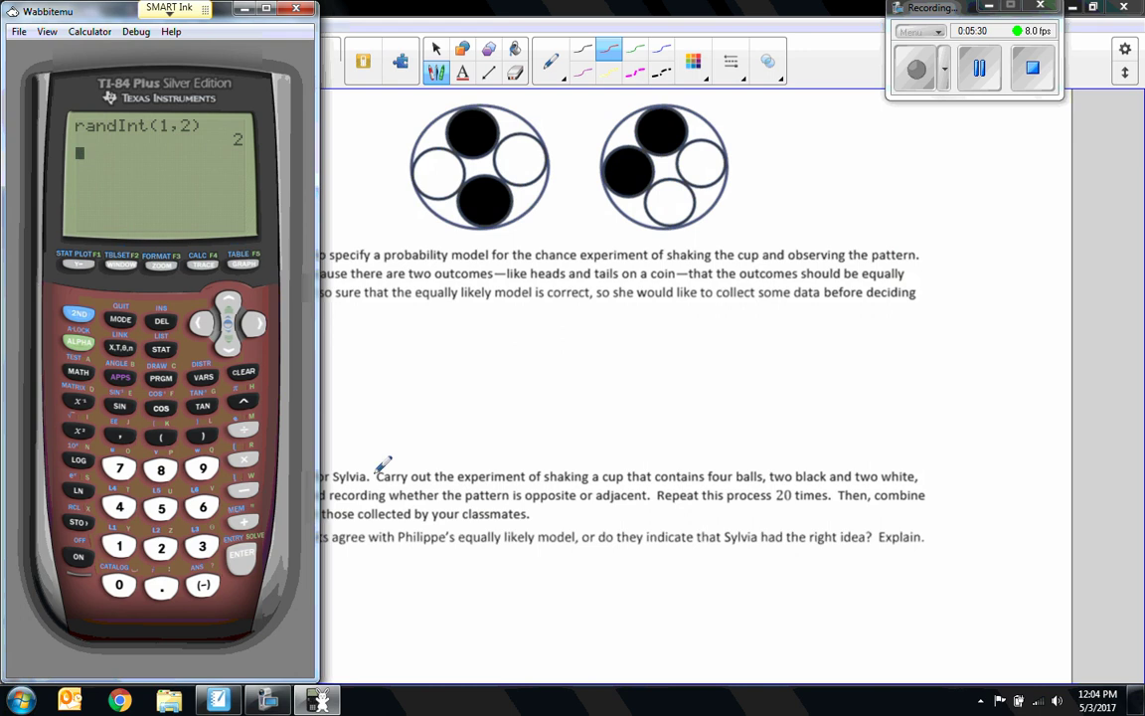
Write 'Let 1 be opposite' and 'Let 2 be adjacent' under Exercise 3 and underline '20 times'
left_click(402, 558)
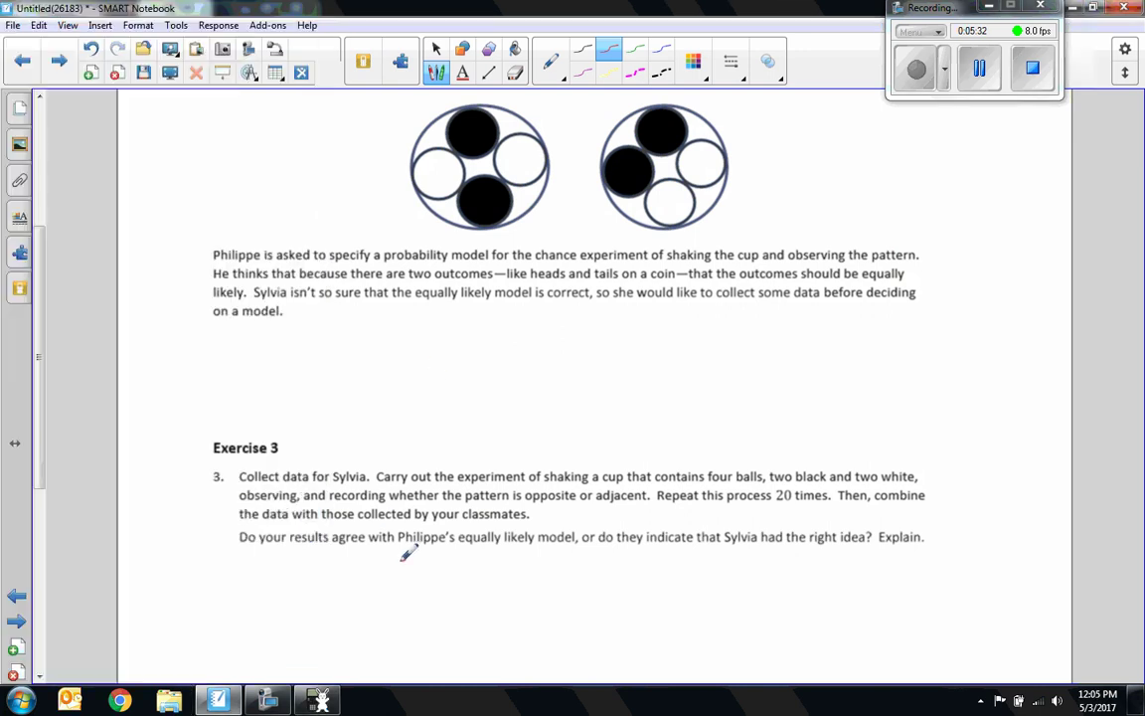
mouse_move(228, 558)
left_mouse_down()
mouse_move(238, 574)
mouse_move(263, 575)
left_mouse_up()
mouse_move(254, 565)
left_mouse_down()
mouse_move(331, 572)
mouse_move(426, 548)
mouse_move(494, 563)
left_mouse_up()
mouse_move(235, 597)
left_mouse_down()
mouse_move(237, 609)
mouse_move(281, 609)
left_mouse_up()
mouse_move(274, 599)
left_mouse_down()
mouse_move(417, 619)
mouse_move(501, 603)
mouse_move(494, 612)
left_mouse_up()
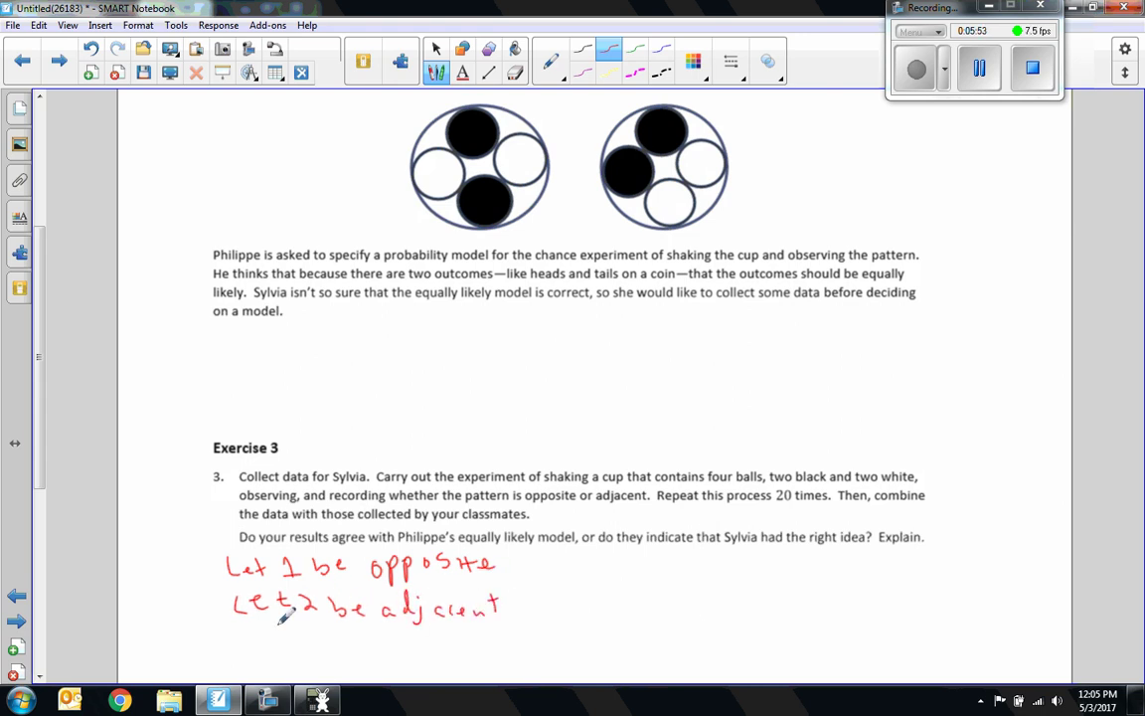
left_click_drag(774, 505, 838, 504)
Run several randInt(1,2) trials and tally the first two marks after 'opposite'
left_click(317, 701)
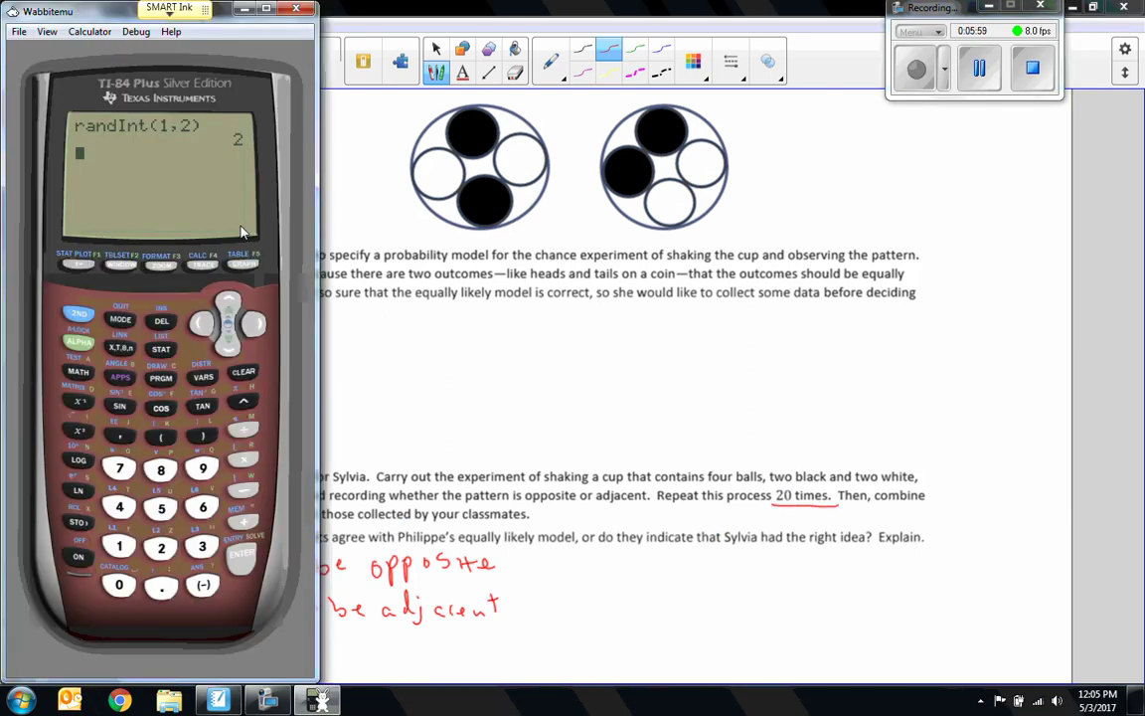
left_click(242, 559)
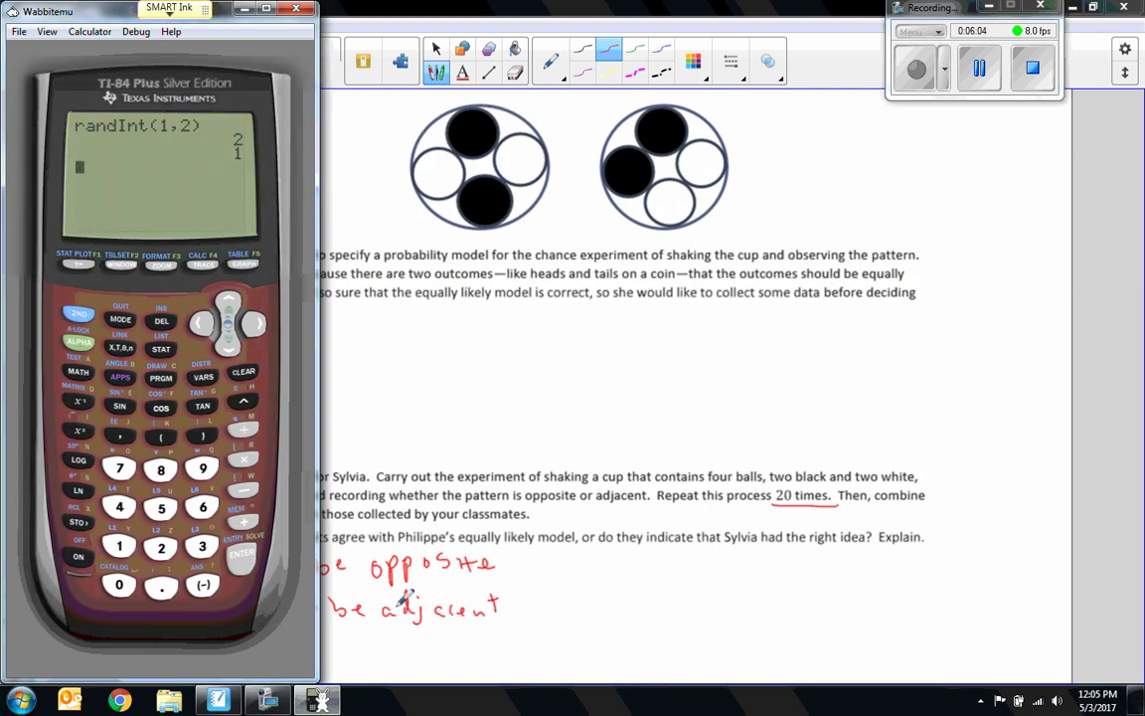
double_click(246, 560)
left_click(246, 560)
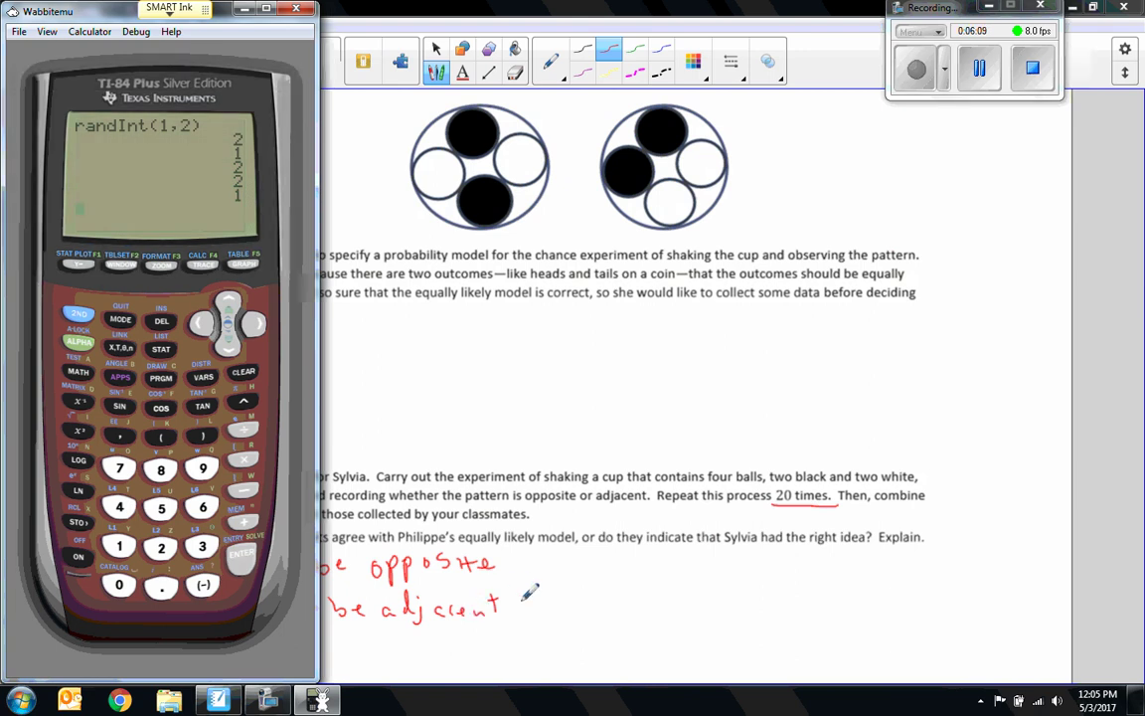
left_click(517, 557)
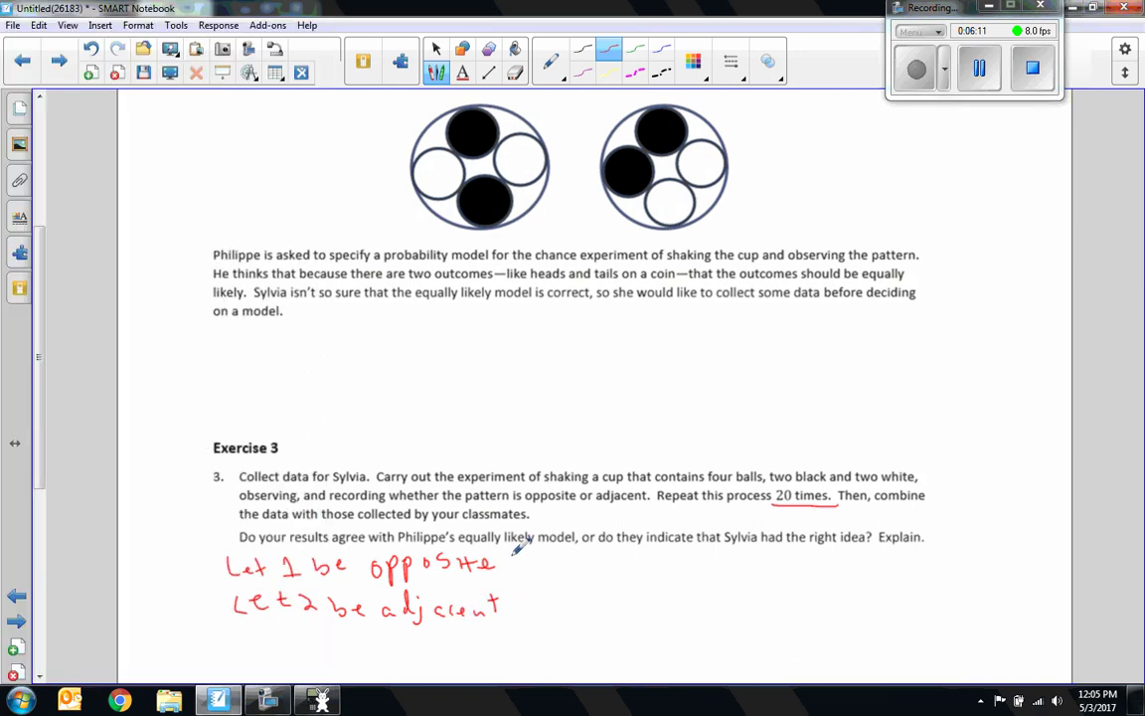
mouse_move(515, 556)
left_mouse_down()
mouse_move(521, 613)
mouse_move(542, 613)
left_mouse_up()
Generate six more random trials and add their tally marks
left_click(318, 701)
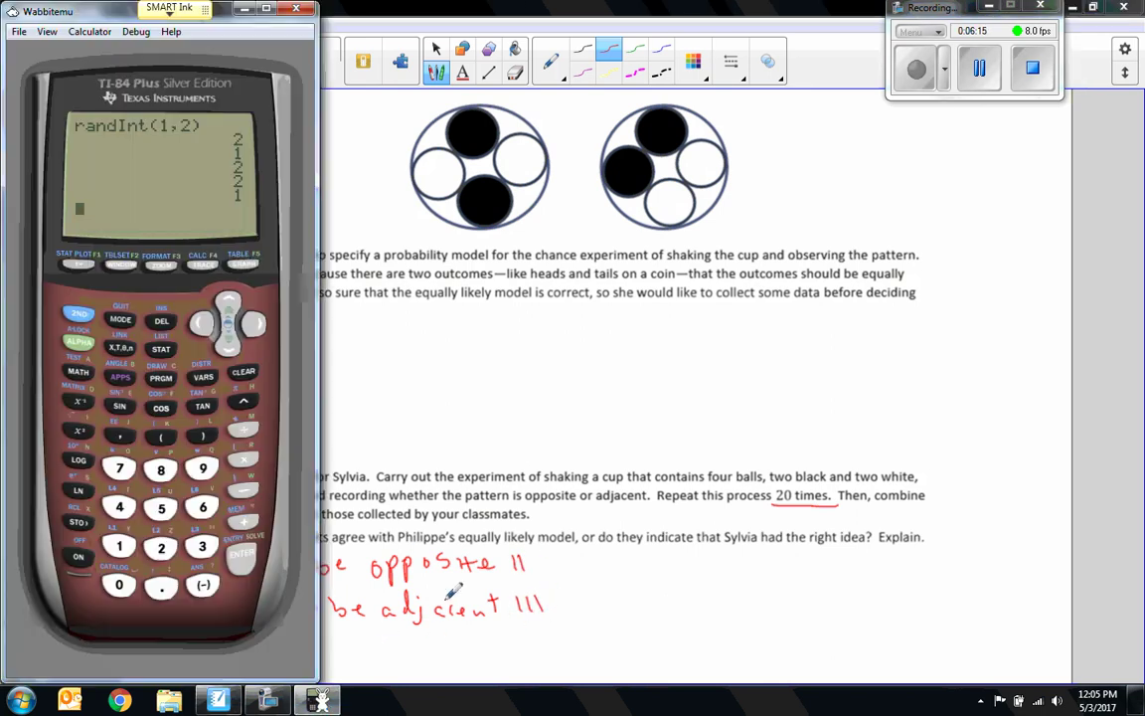
left_click(253, 550)
left_click(253, 553)
left_click(252, 555)
left_click(255, 554)
left_click(256, 554)
left_click(262, 553)
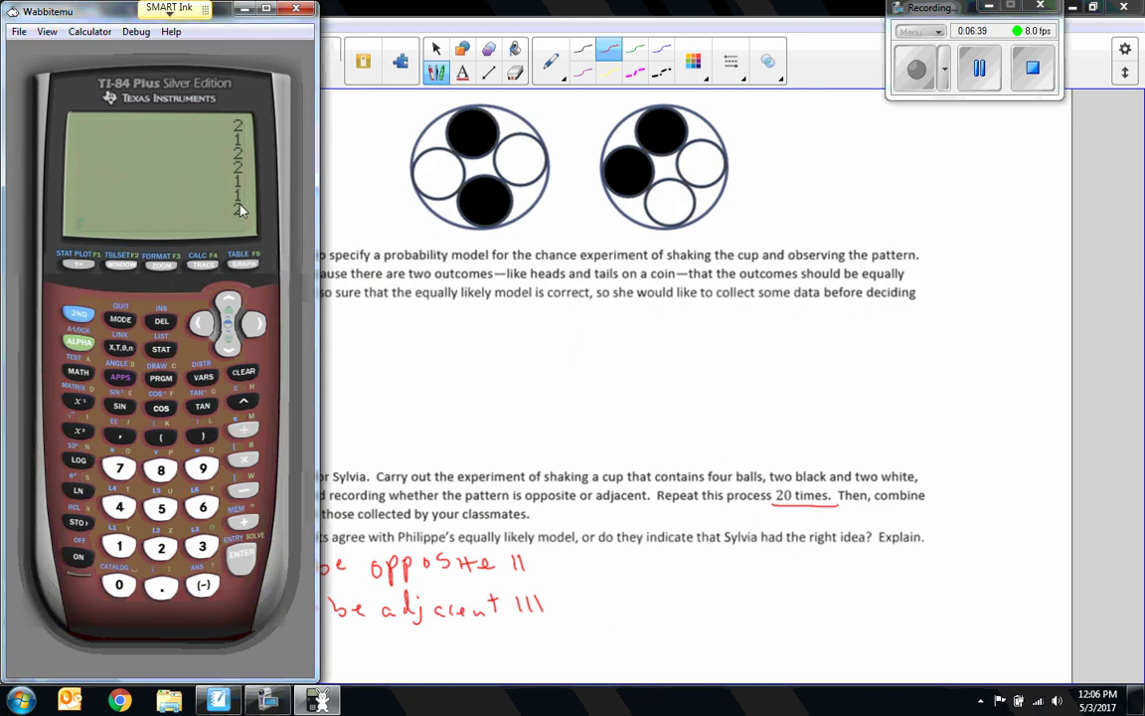
mouse_move(528, 555)
left_mouse_down()
mouse_move(549, 612)
mouse_move(564, 609)
left_mouse_up()
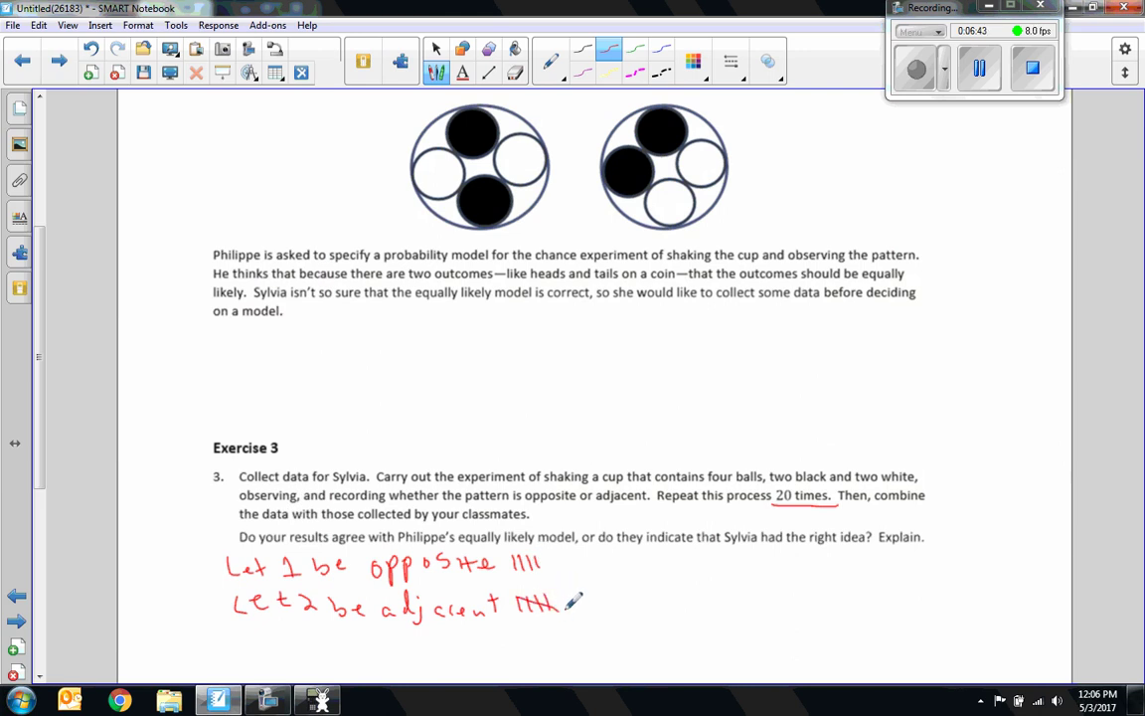
Generate two more trials and tally the new opposite and adjacent results
left_click(318, 700)
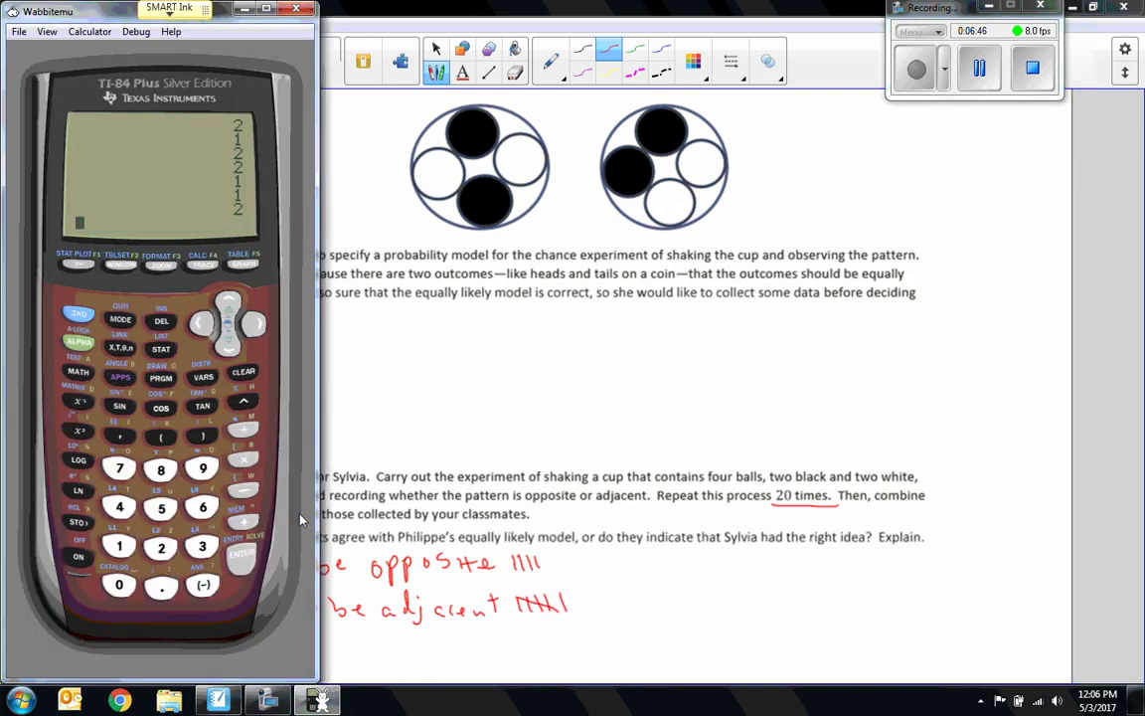
left_click(244, 557)
left_click(244, 559)
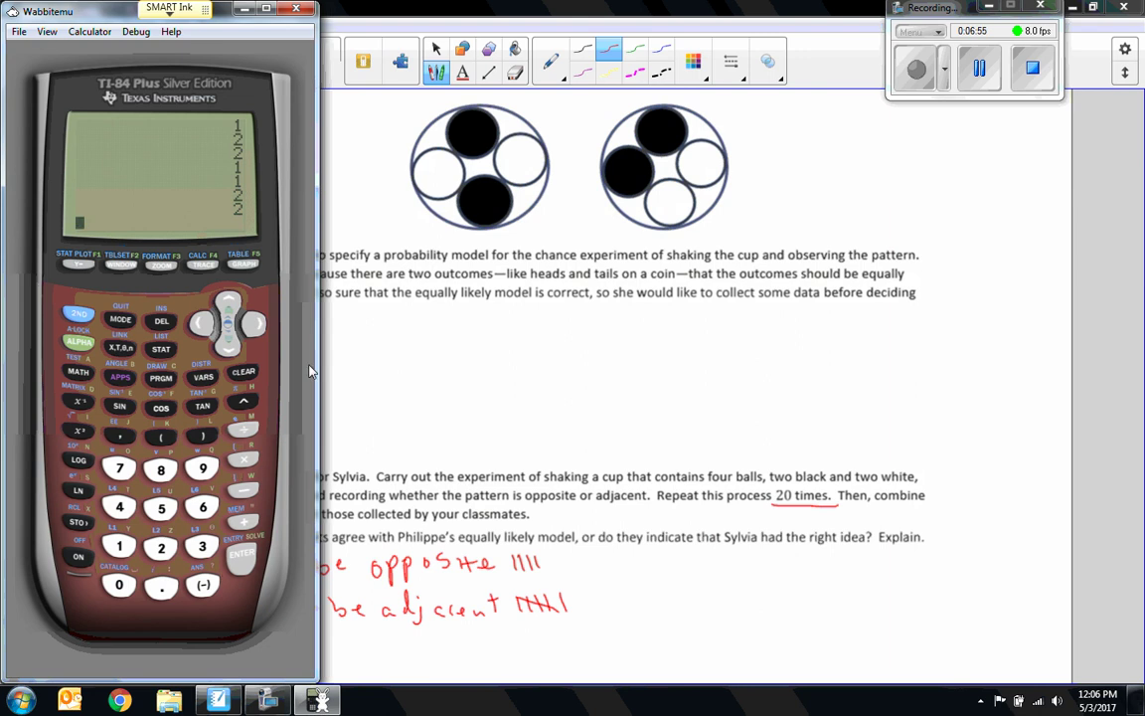
mouse_move(565, 557)
left_mouse_down()
mouse_move(576, 611)
mouse_move(586, 610)
left_mouse_up()
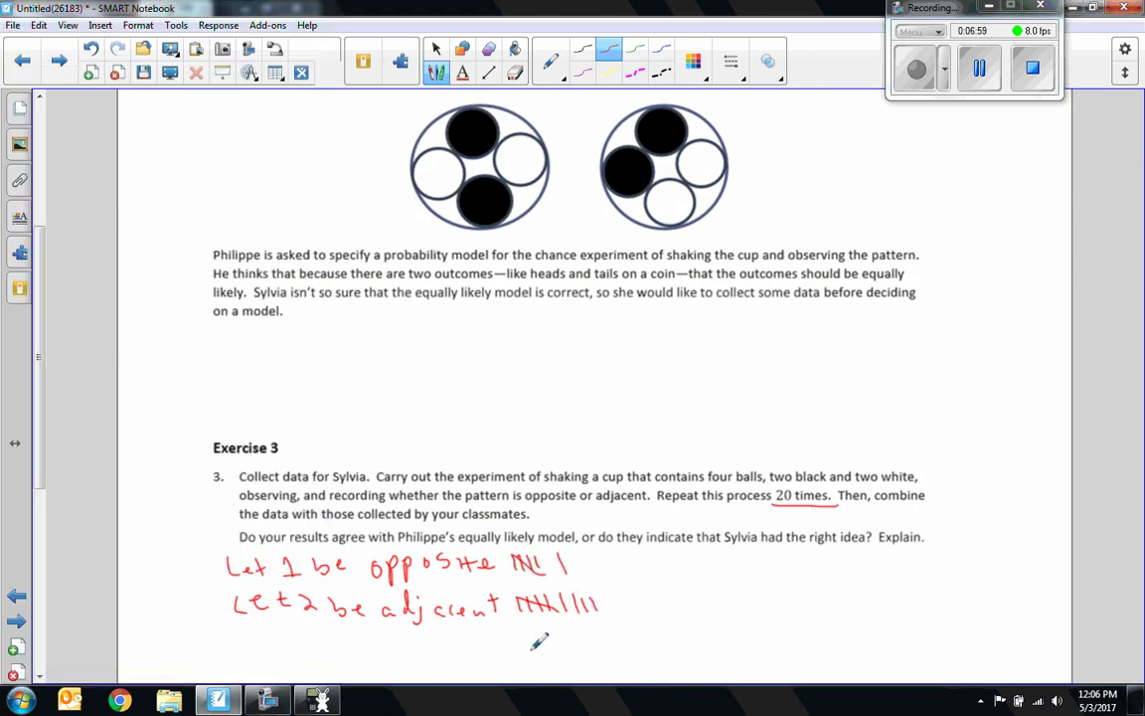
Run another trial, add a final opposite tally, and write the total 14 beside it
left_click(318, 701)
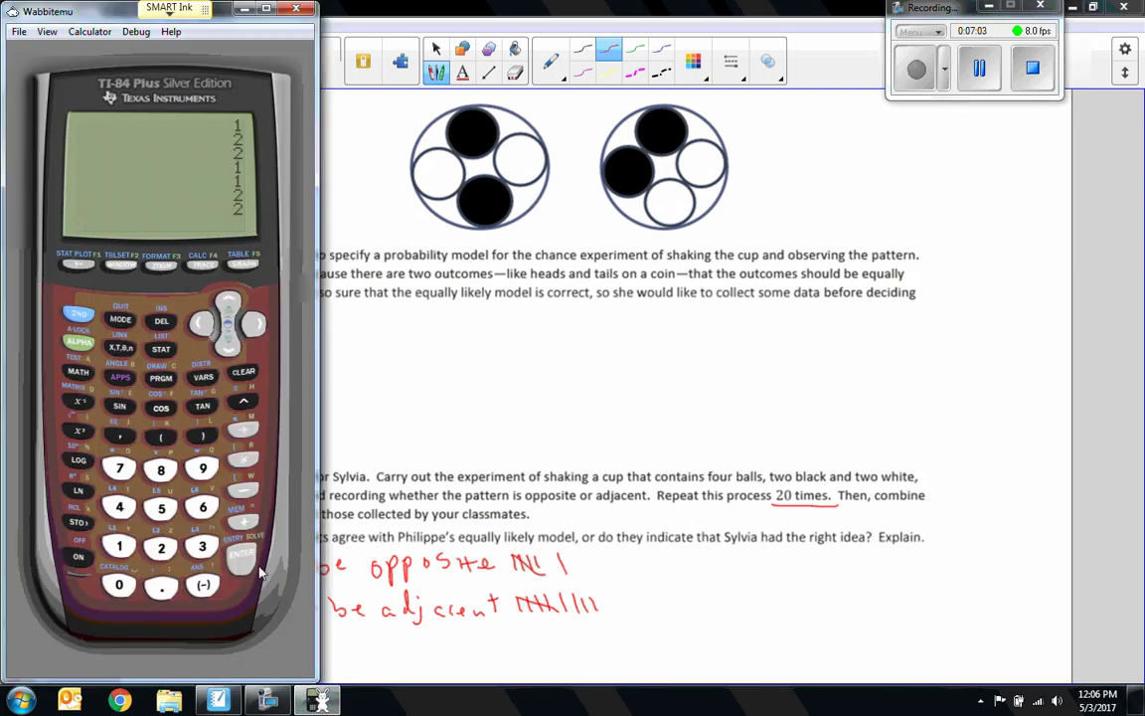
key("Return")
key("Return")
key("Return")
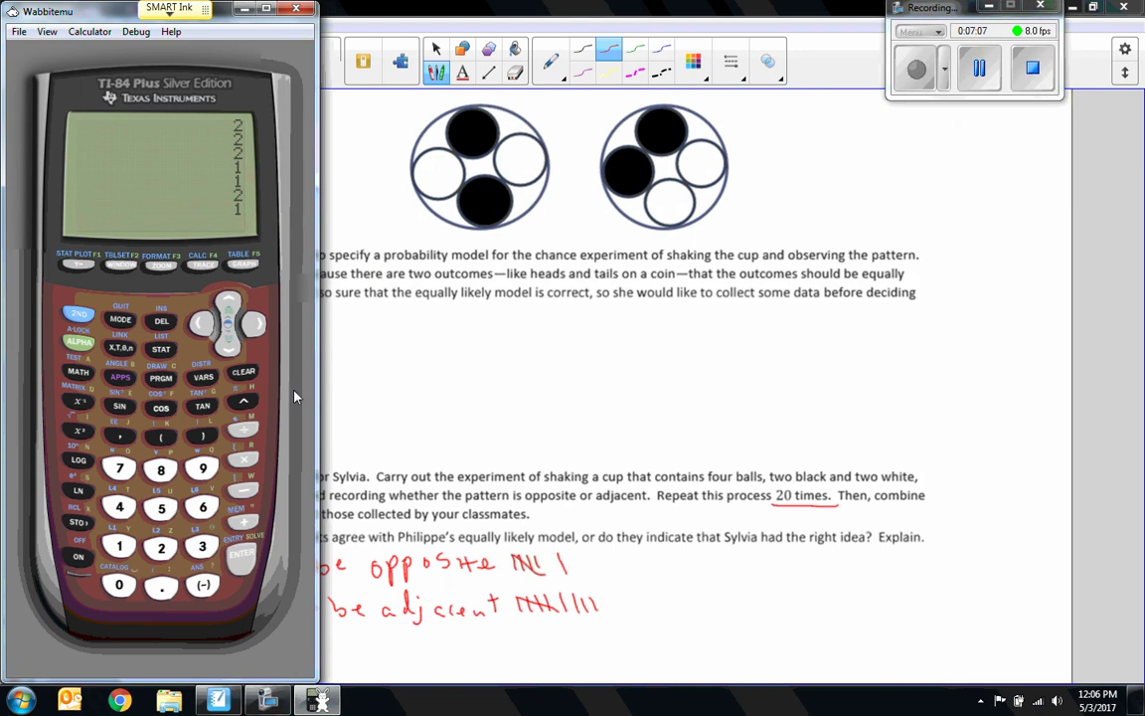
left_click_drag(575, 555, 613, 610)
left_click_drag(645, 549, 644, 564)
mouse_move(655, 547)
left_mouse_down()
mouse_move(664, 559)
mouse_move(652, 609)
mouse_move(676, 600)
left_mouse_up()
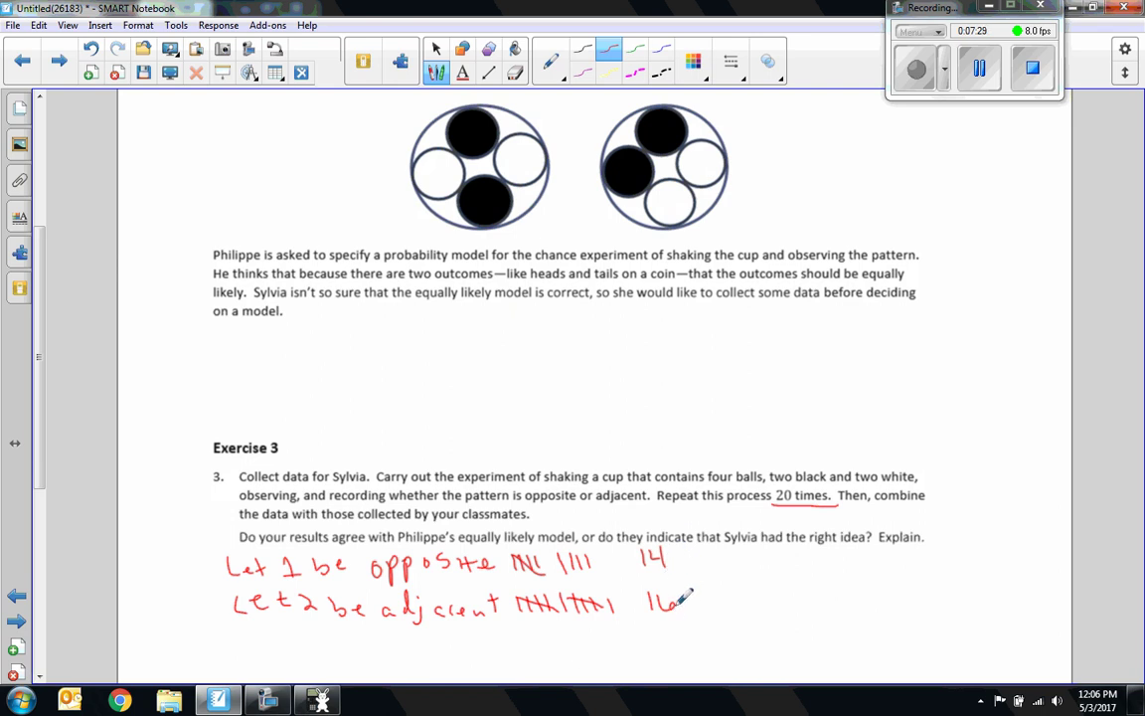
Replace the totals with 9 for opposite and 11 for adjacent, then underline the Exercise 3 instruction and question
left_click(515, 73)
mouse_move(672, 599)
left_mouse_down()
mouse_move(677, 622)
mouse_move(659, 570)
left_mouse_up()
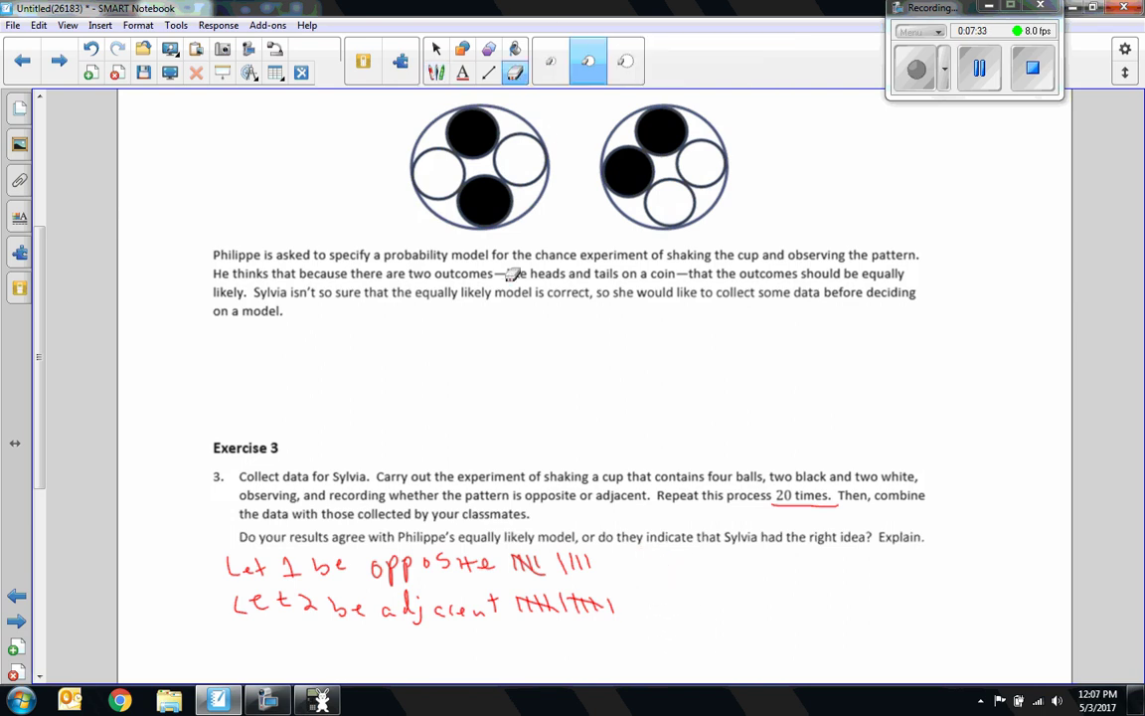
left_click(435, 72)
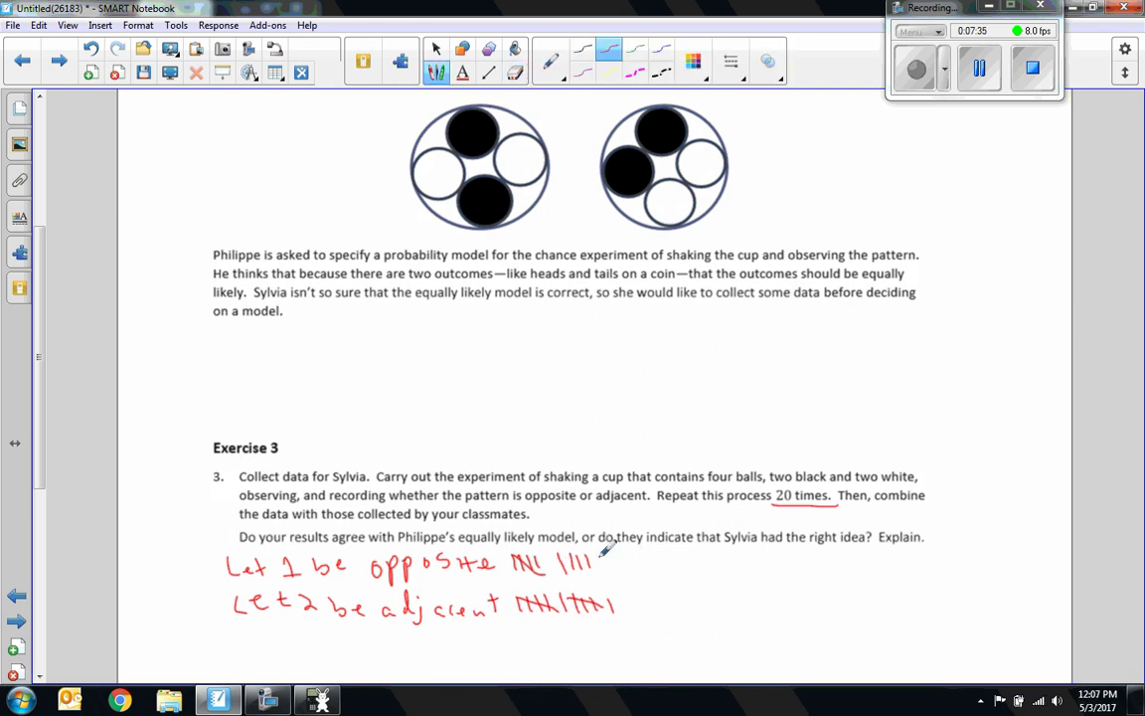
left_click_drag(654, 555, 650, 607)
left_click_drag(660, 592, 659, 607)
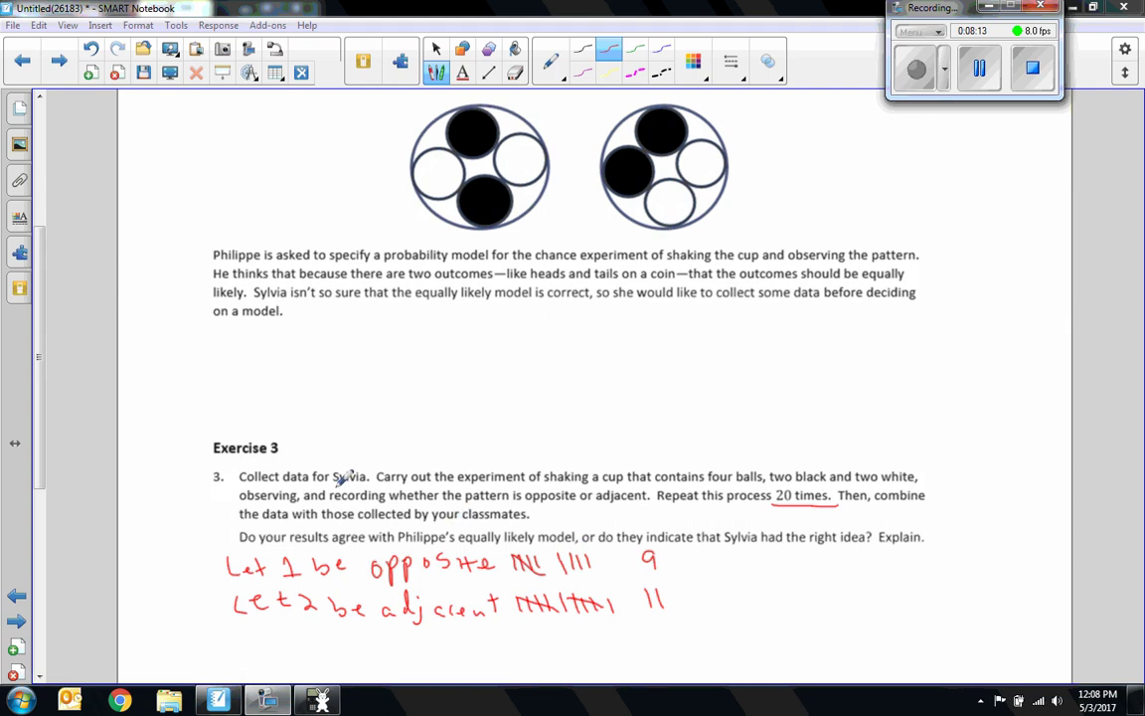
left_click_drag(239, 487, 373, 485)
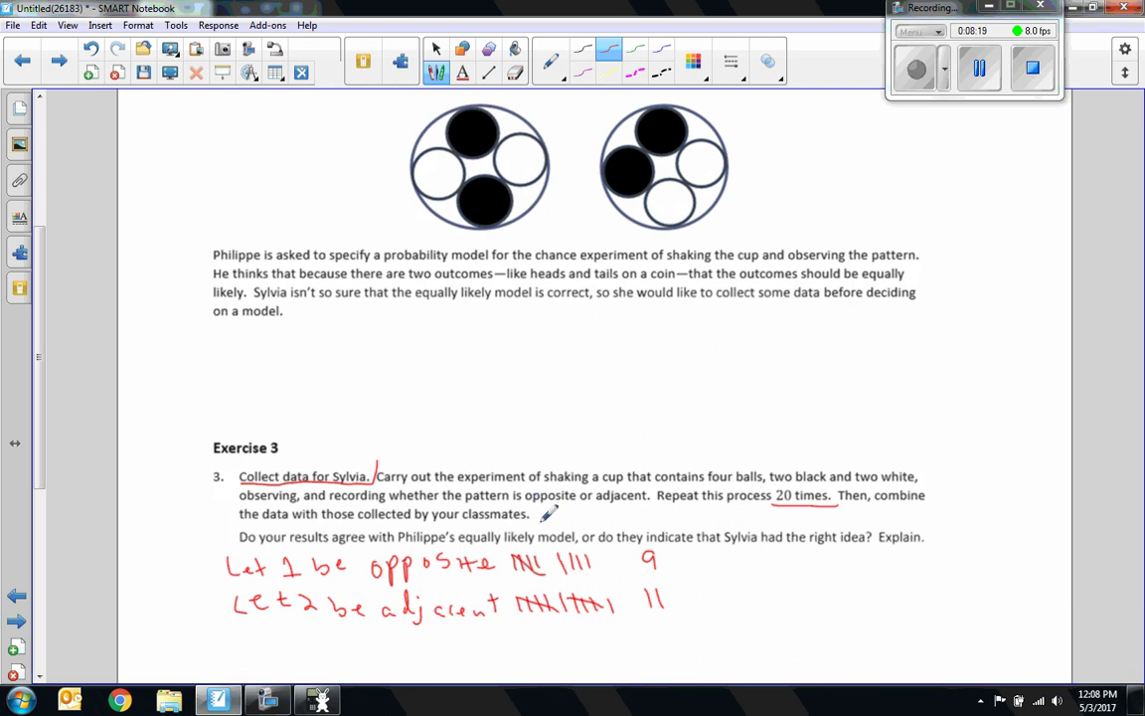
left_click_drag(725, 545, 762, 542)
Advance to the cashew page and scroll down to Exercises 4–5 and the start of Exercises 6–8
left_click_drag(40, 418, 7, 626)
left_click(15, 621)
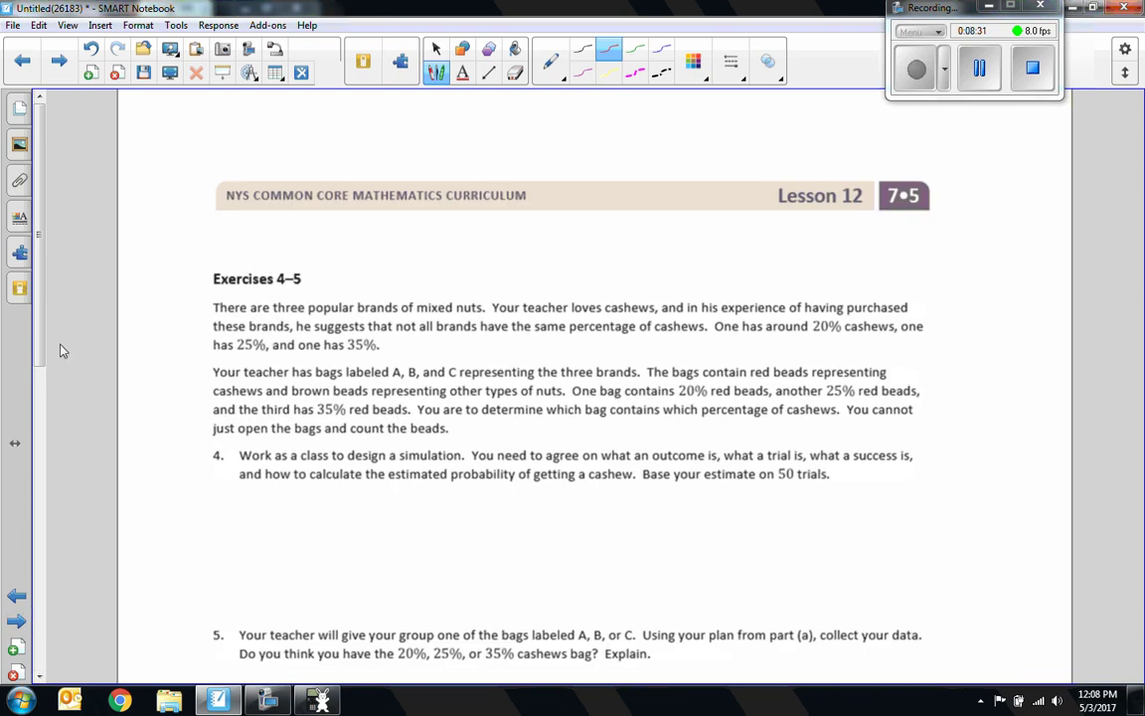
left_click_drag(42, 336, 46, 396)
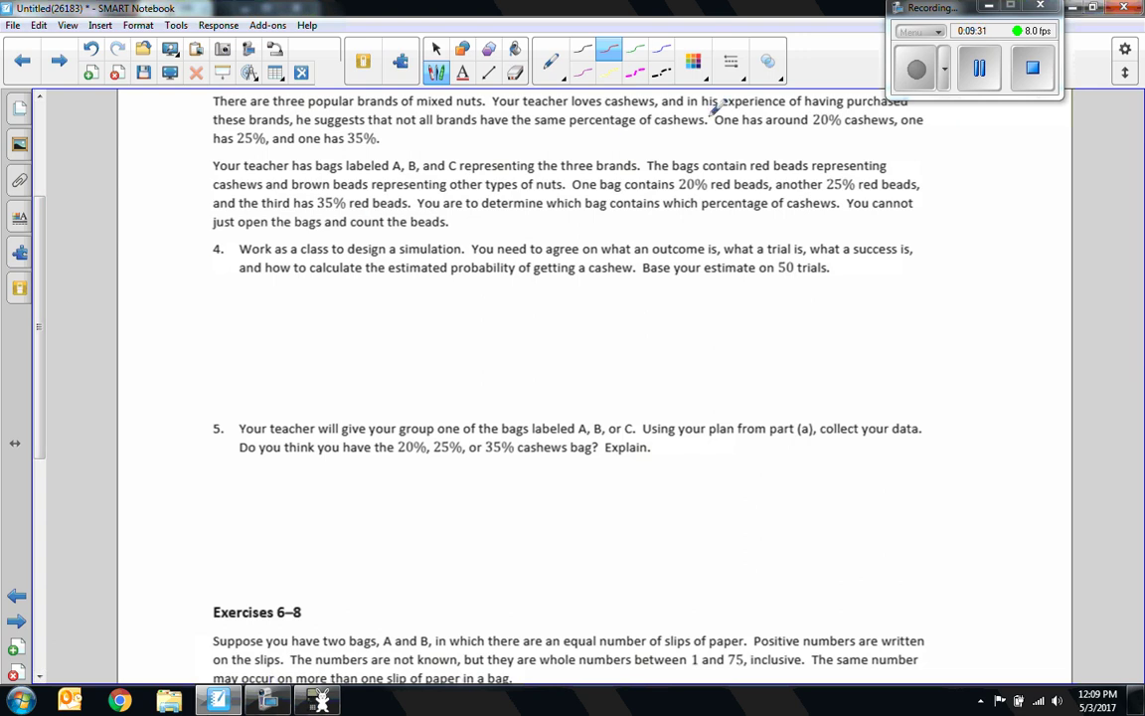
Paste the Exercise 4 answer key: one-bead trials, red beads as successes, estimate equals successes divided by 50
key("ctrl+v")
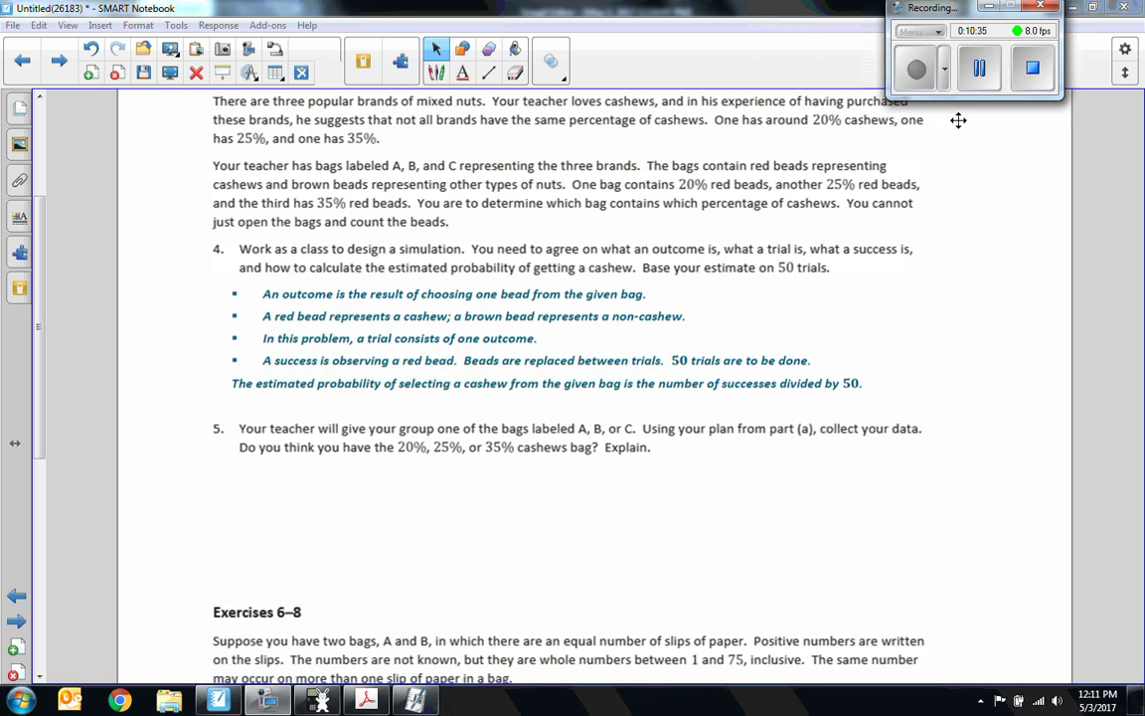
Add the Exercise 5 teacher note that about 500 data points give estimates near theoretical values
left_click(980, 74)
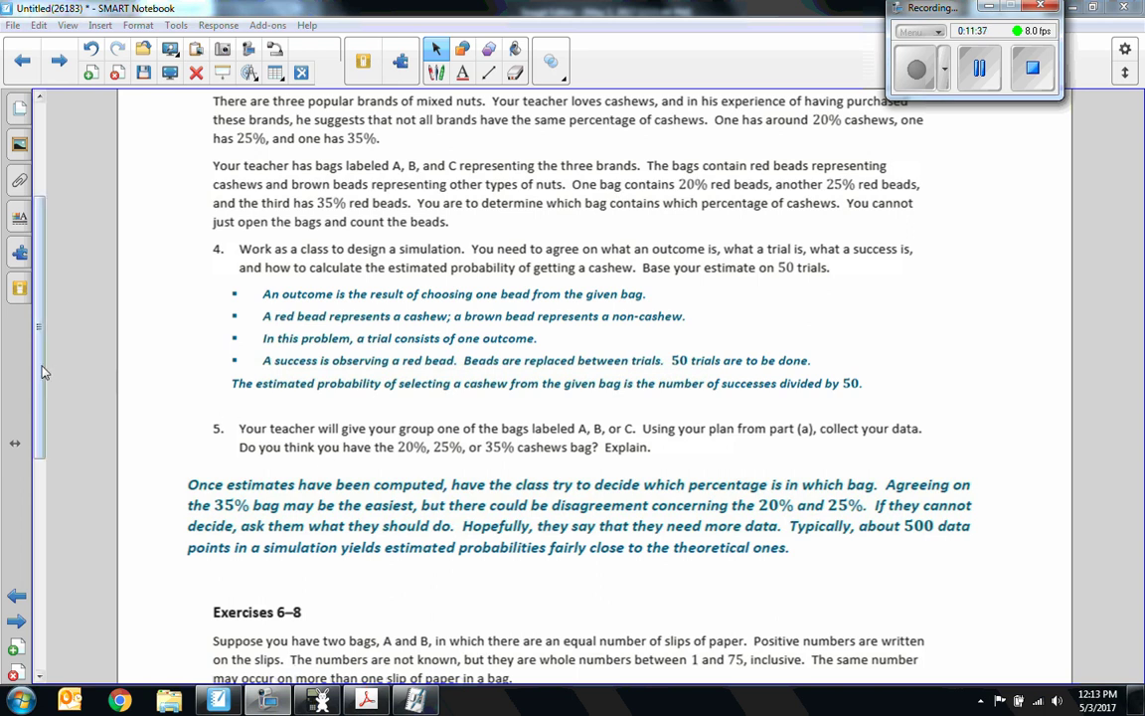
Scroll down to show Exercises 6–8, question 6 about the two bags, and the page footer
left_click_drag(43, 372, 52, 604)
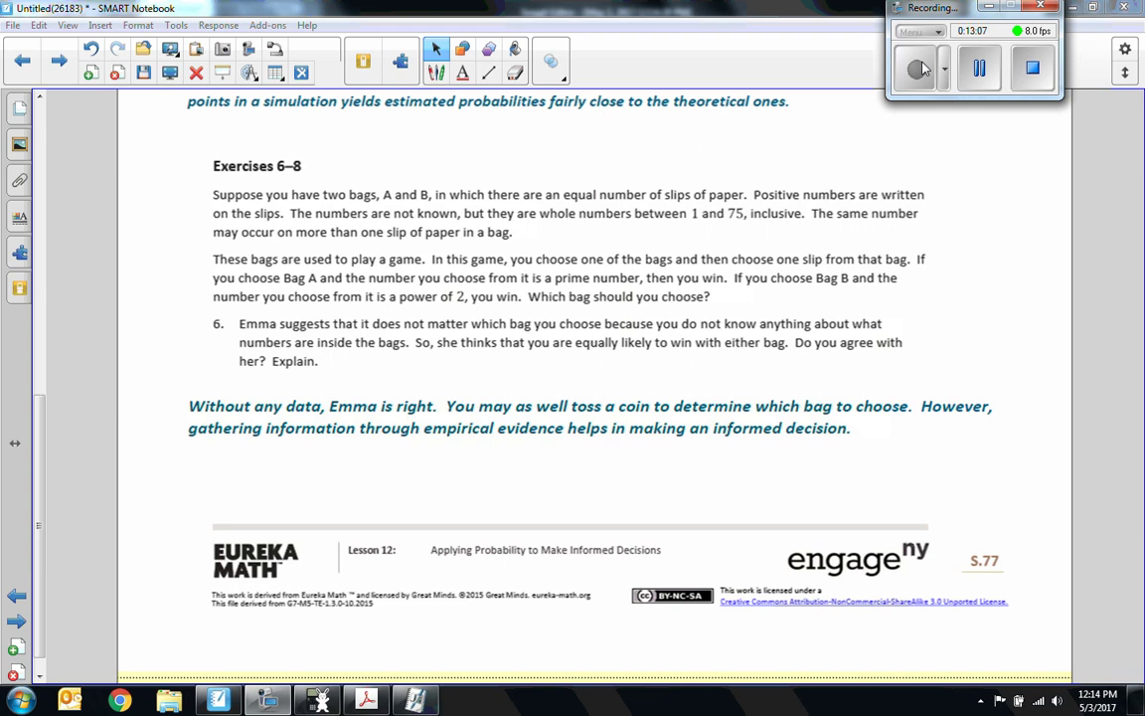
Page down to Exercises 7 and 8 on 50 draws per bag and choosing a bag
key("Page_Down")
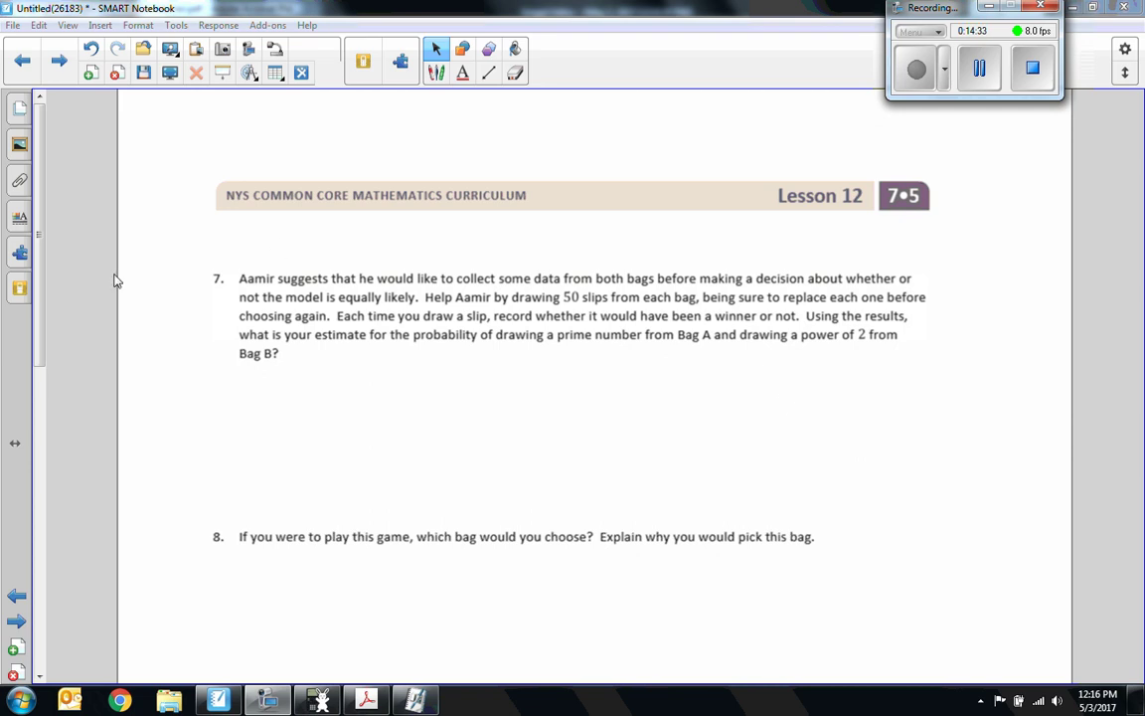
Scroll past the footer and advance to the Lesson 12 Problem Set page on defective M&M's
left_click_drag(40, 237, 16, 562)
left_click(15, 621)
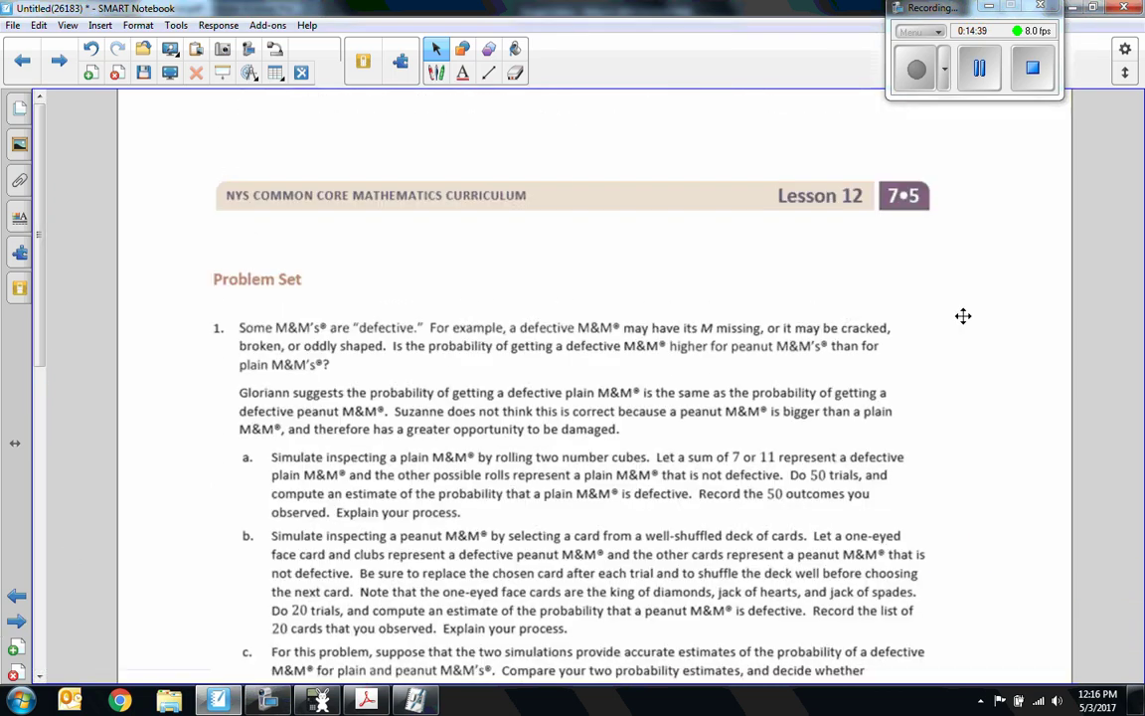